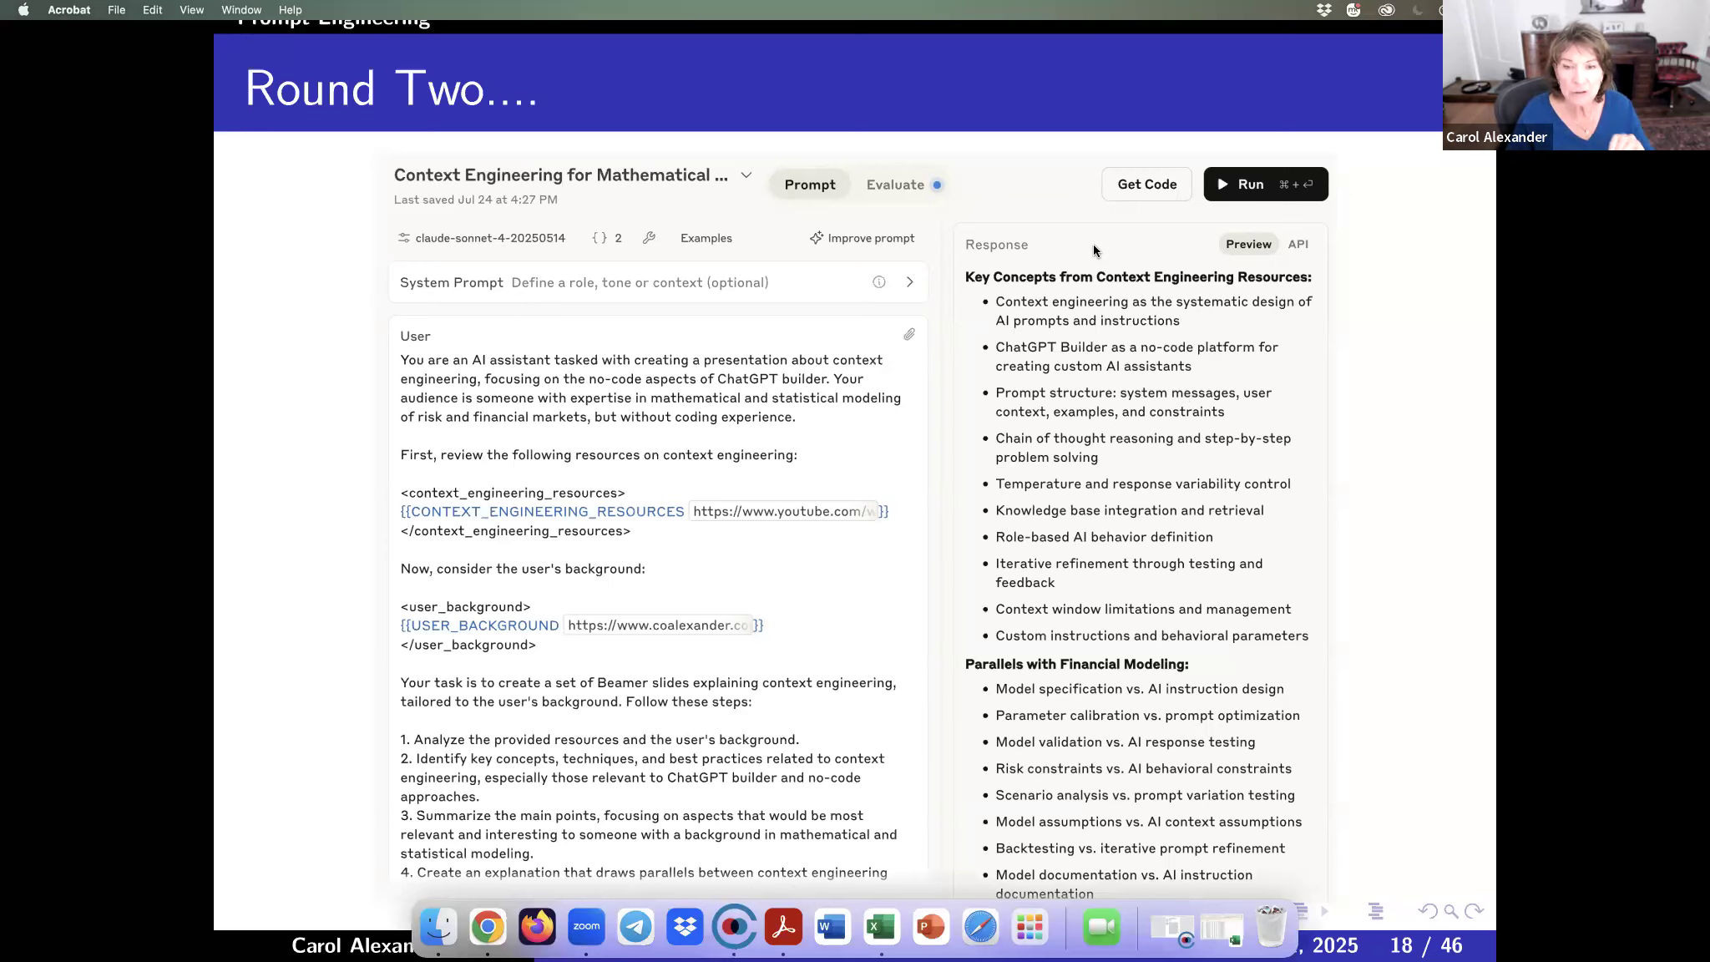
Step: Leave the full-screen slides and switch to Chrome, opening the ChatGPT workshop design chat
{"action": "key", "text": "Escape"}
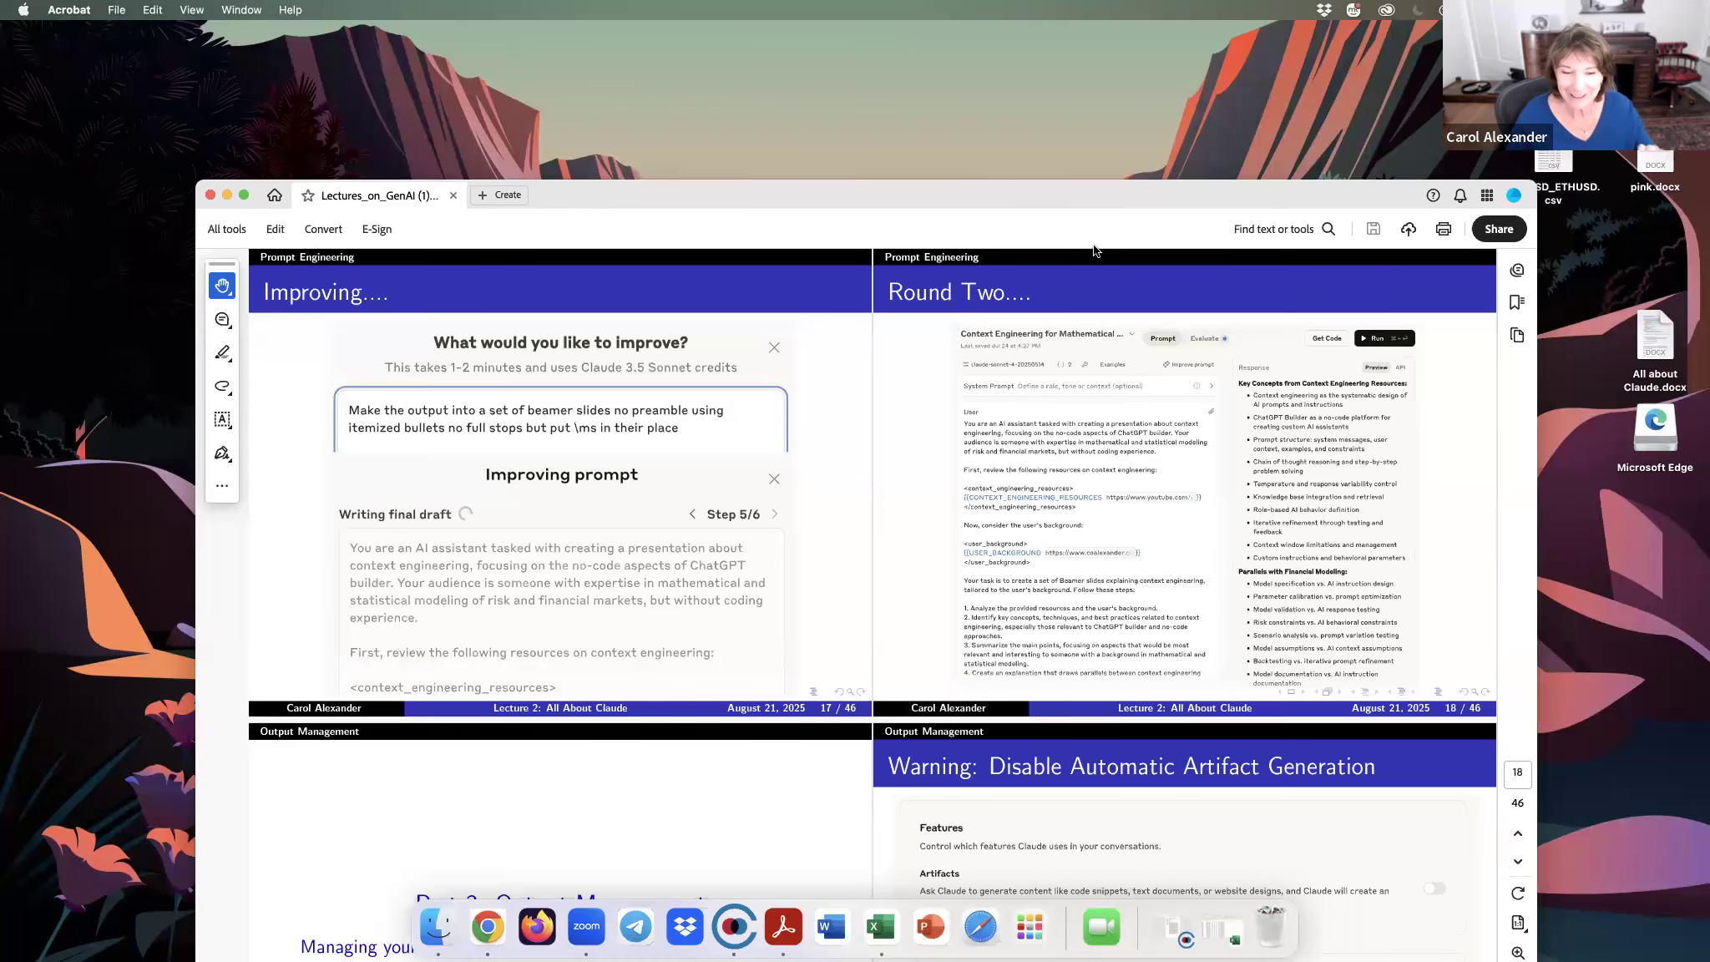
{"action": "left_click", "coordinate": [489, 927]}
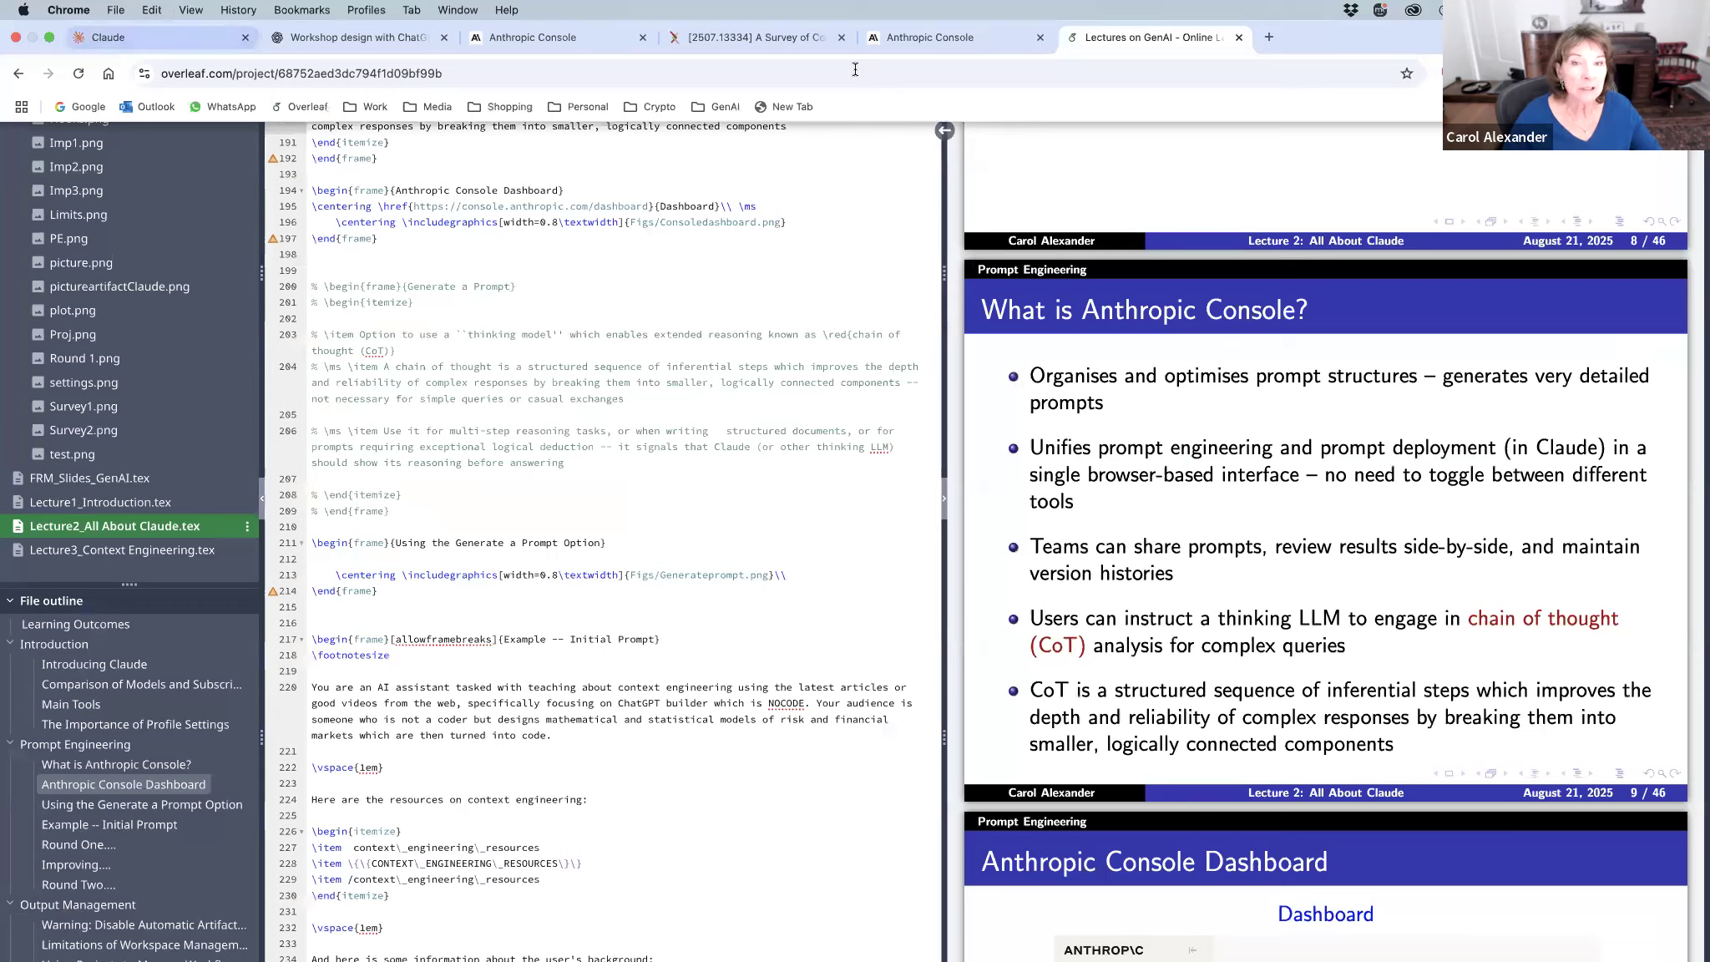
{"action": "left_click", "coordinate": [519, 37]}
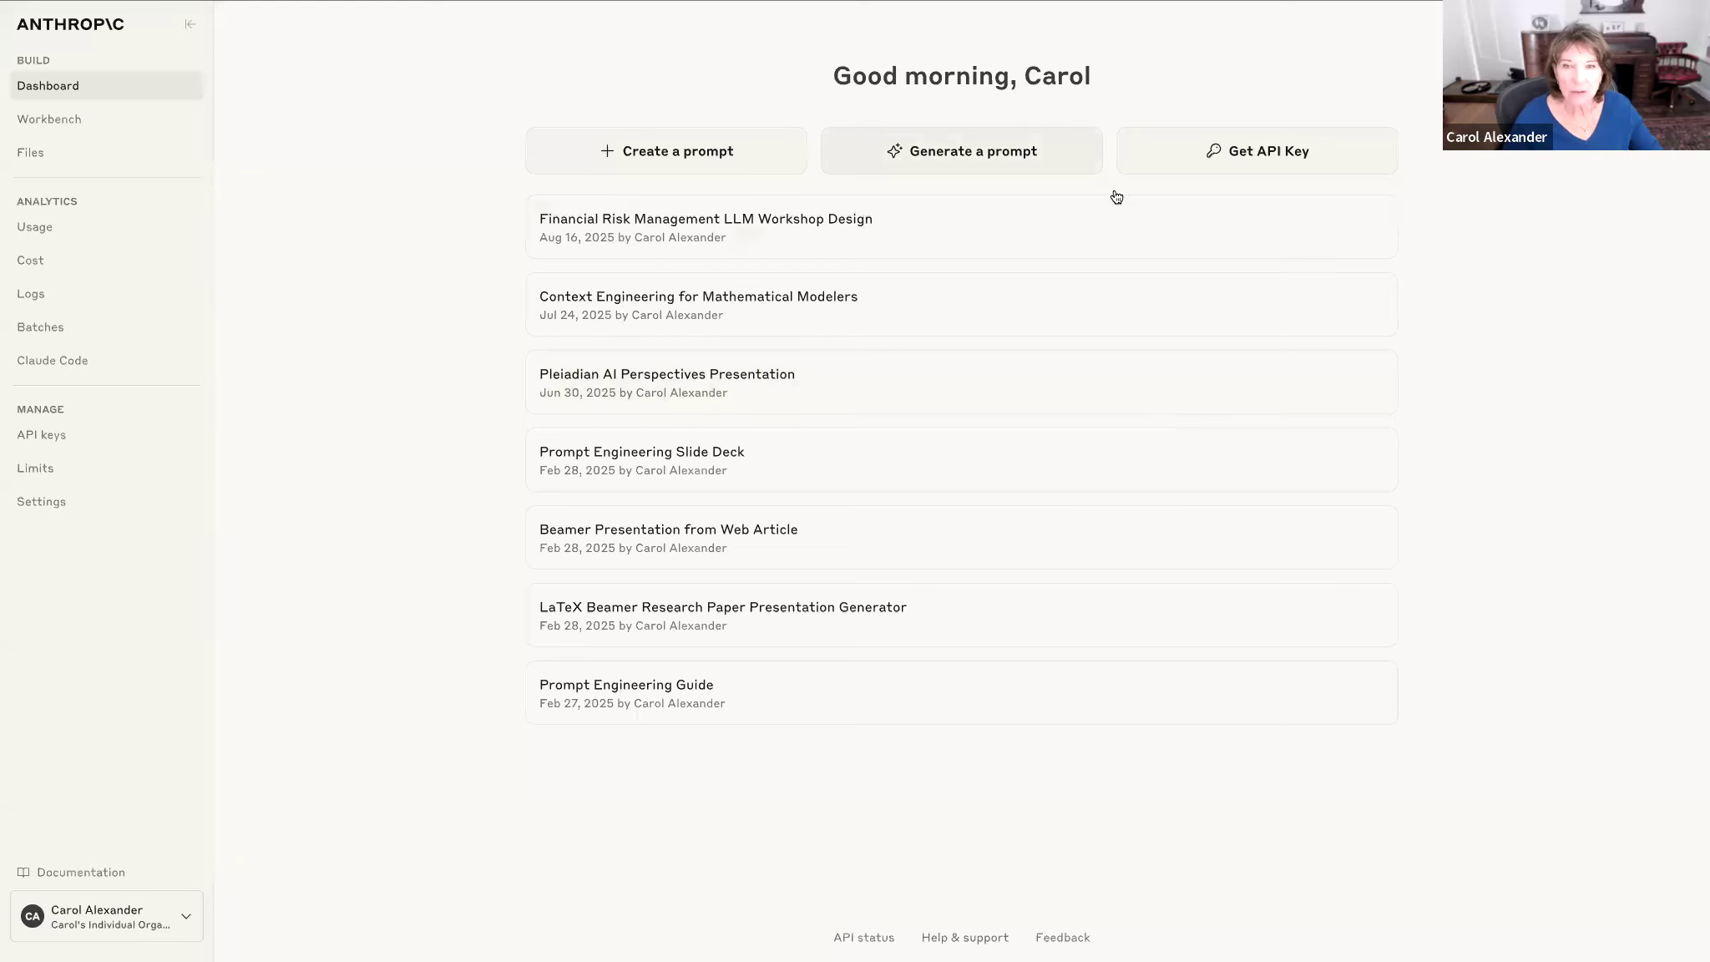
{"action": "mouse_move", "coordinate": [297, 9]}
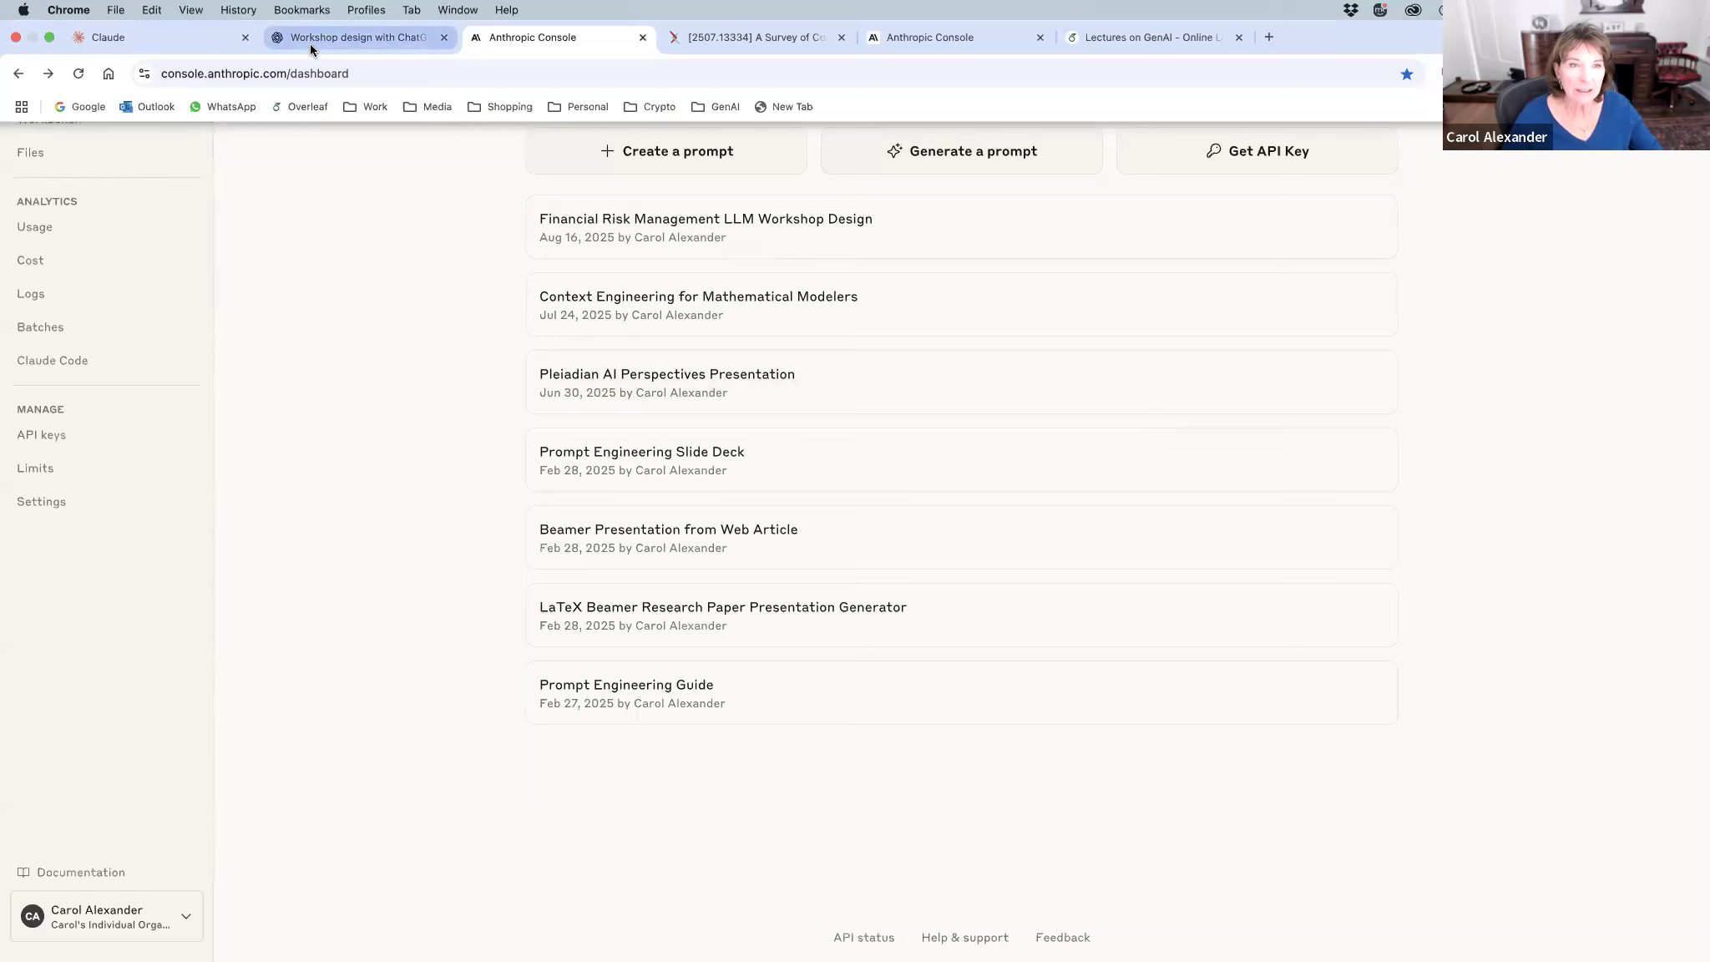
{"action": "left_click", "coordinate": [310, 38]}
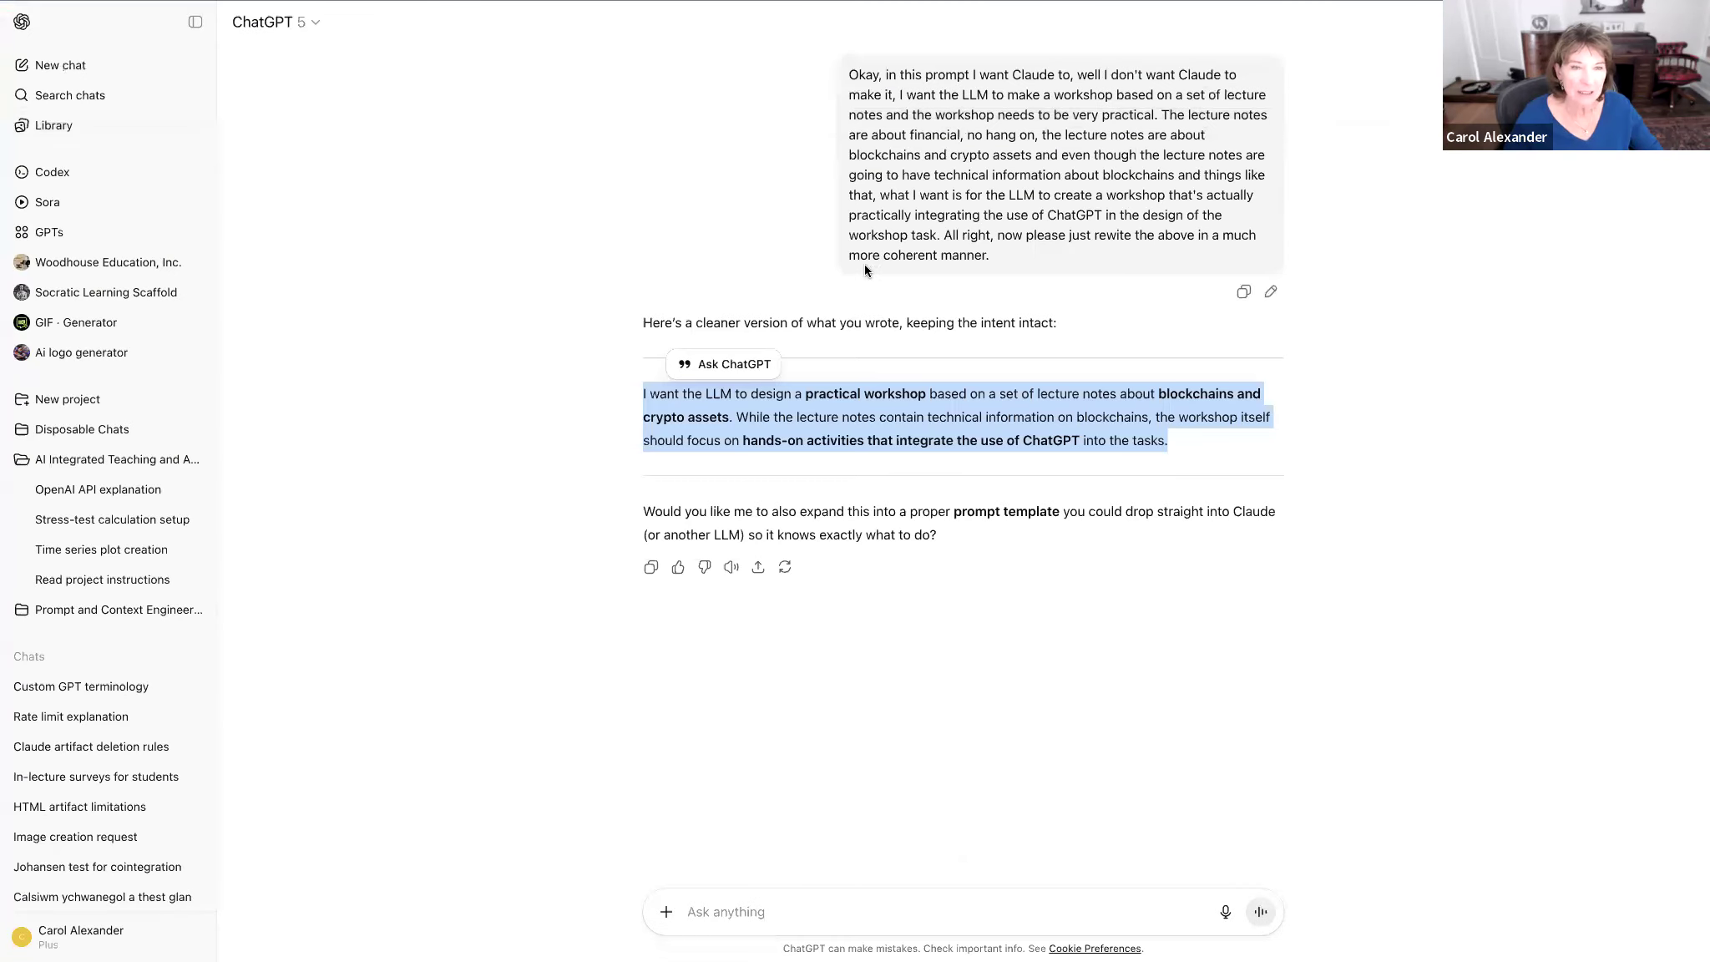
Step: Dictate and send a request to rewrite, in clearer language, a prompt for a postgraduate blockchain workshop introducing ChatGPT or another LLM
{"action": "left_click", "coordinate": [1225, 912]}
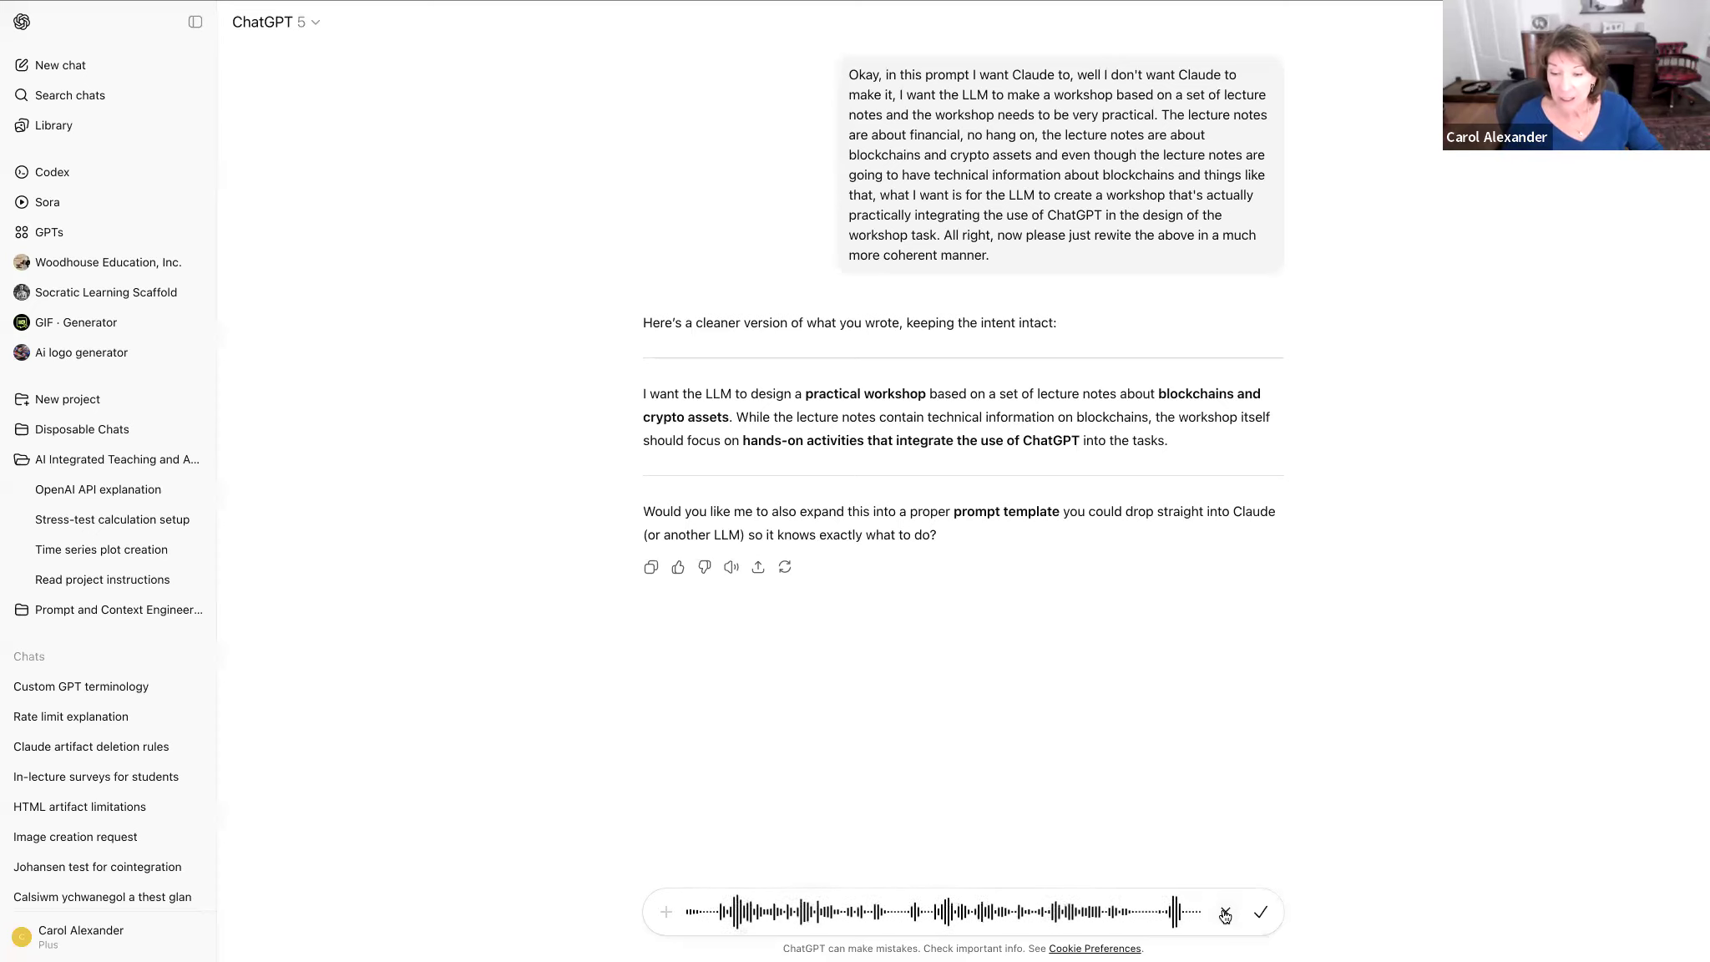
{"action": "left_click", "coordinate": [1260, 914]}
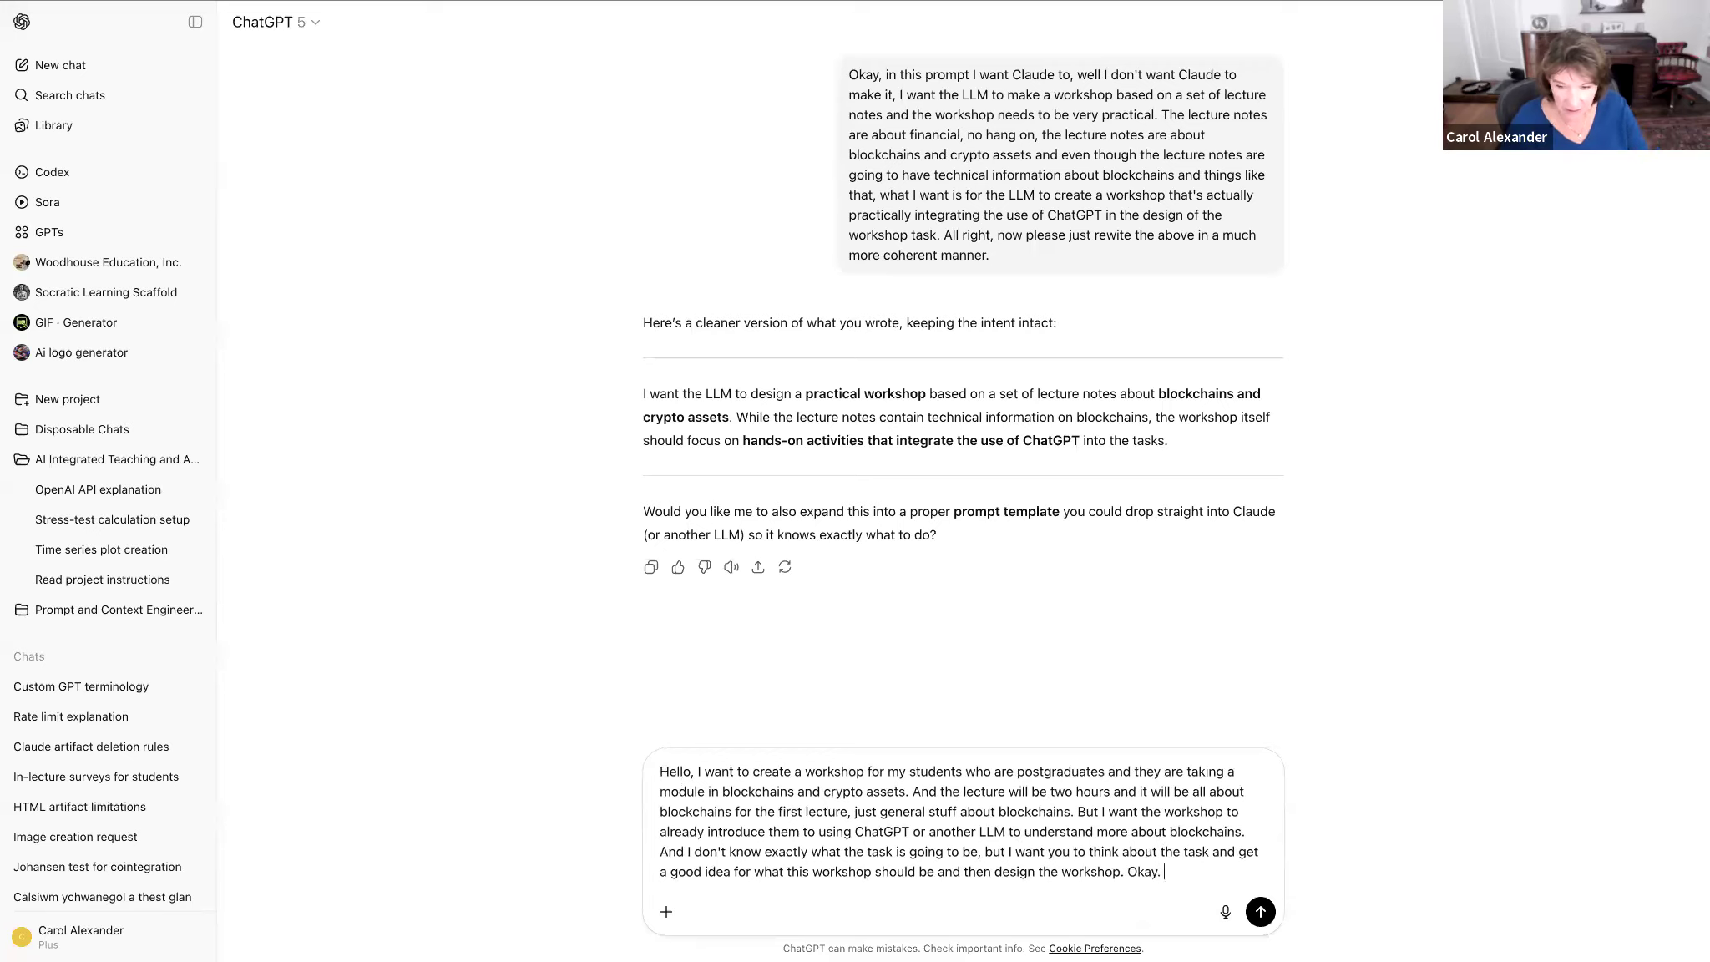
{"action": "left_click", "coordinate": [1224, 913]}
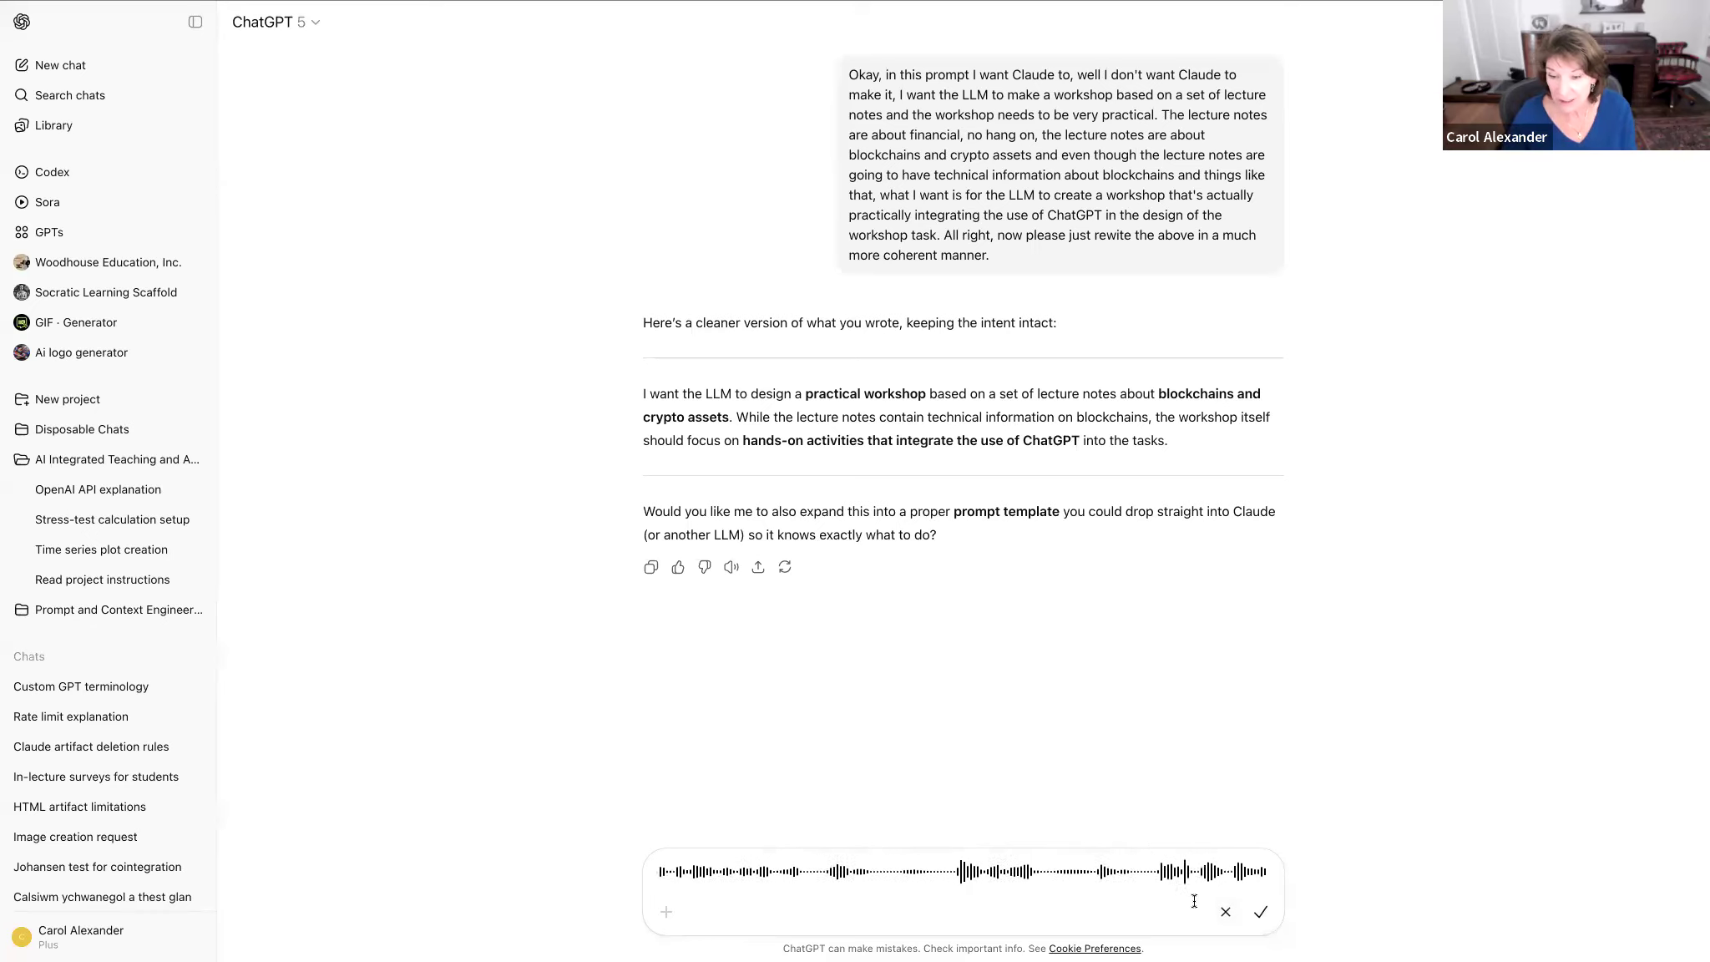
{"action": "left_click", "coordinate": [1260, 915]}
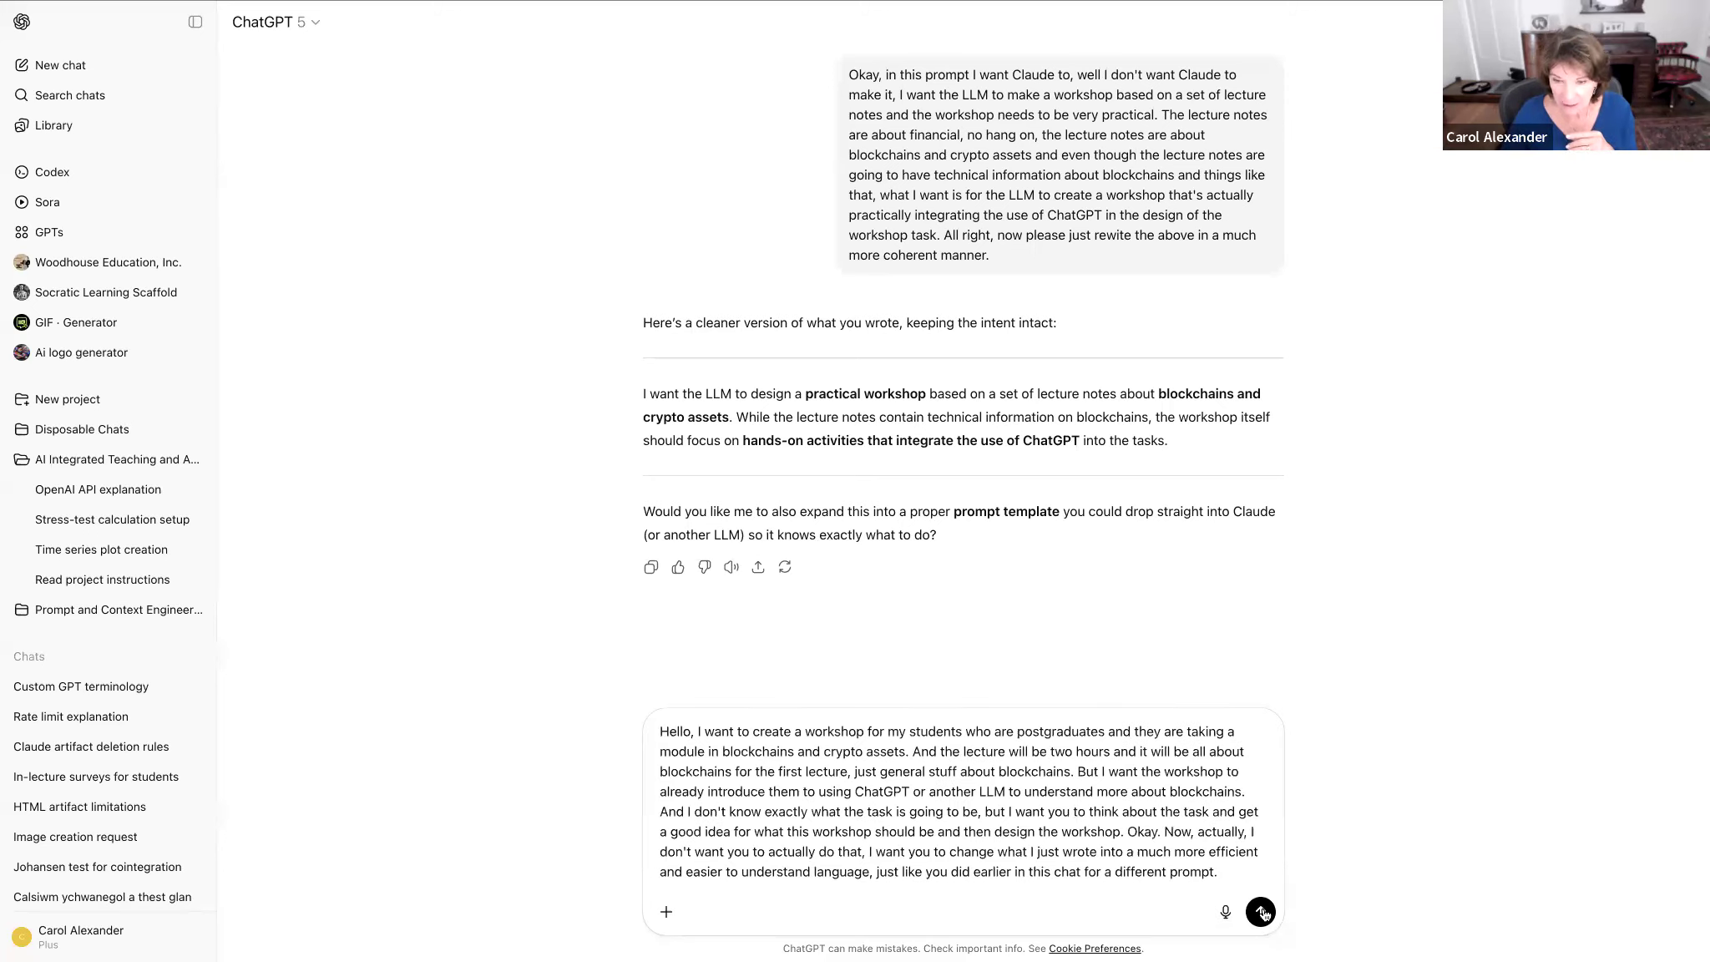
{"action": "left_click", "coordinate": [1260, 911]}
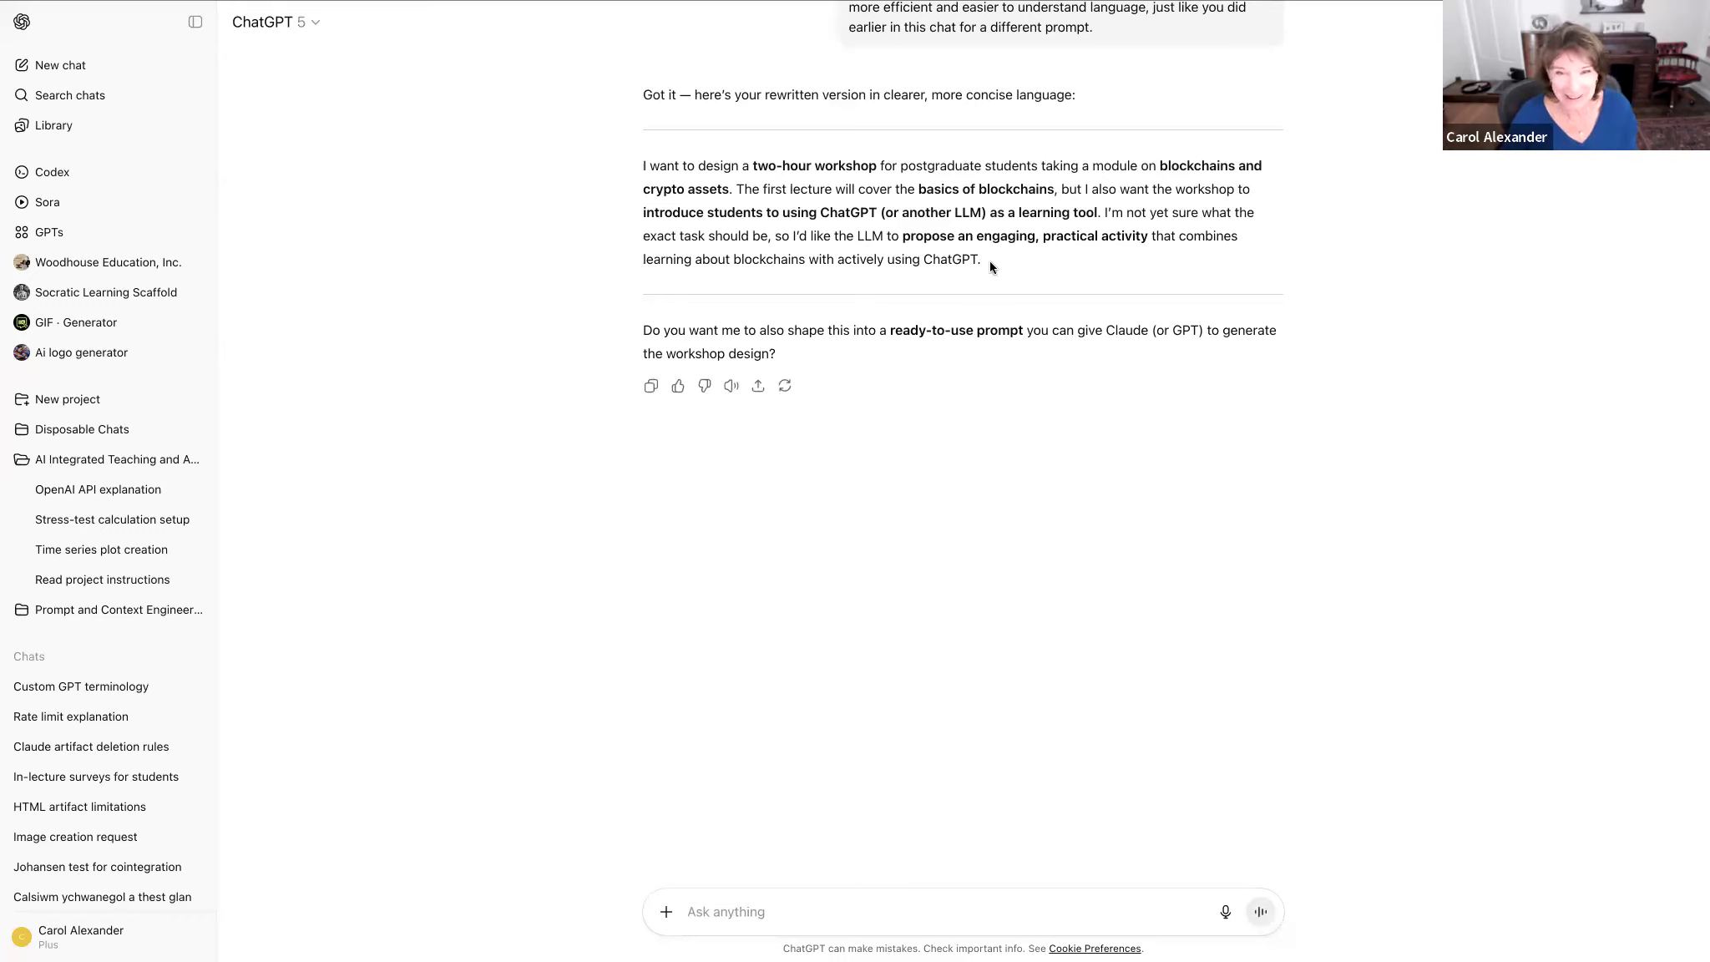
Step: Copy the rewritten two-hour workshop paragraph from ChatGPT's reply
{"action": "left_click_drag", "start_coordinate": [985, 259], "coordinate": [629, 162]}
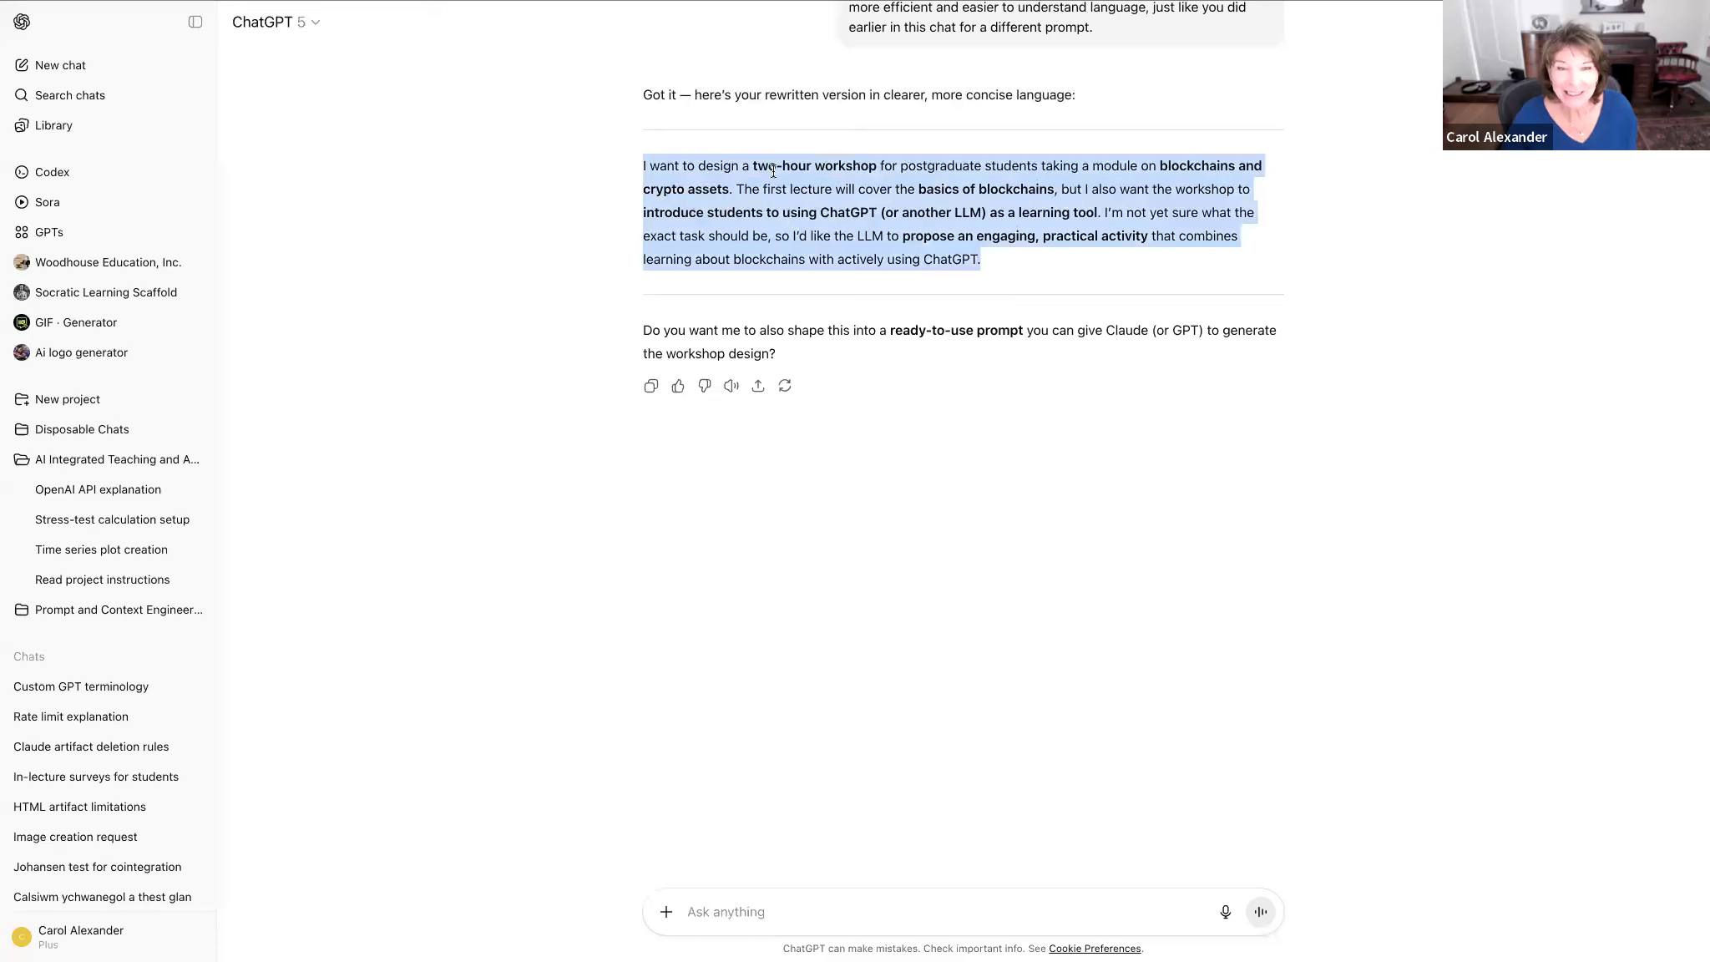
{"action": "right_click", "coordinate": [843, 191]}
{"action": "left_click", "coordinate": [865, 223]}
{"action": "mouse_move", "coordinate": [665, 7]}
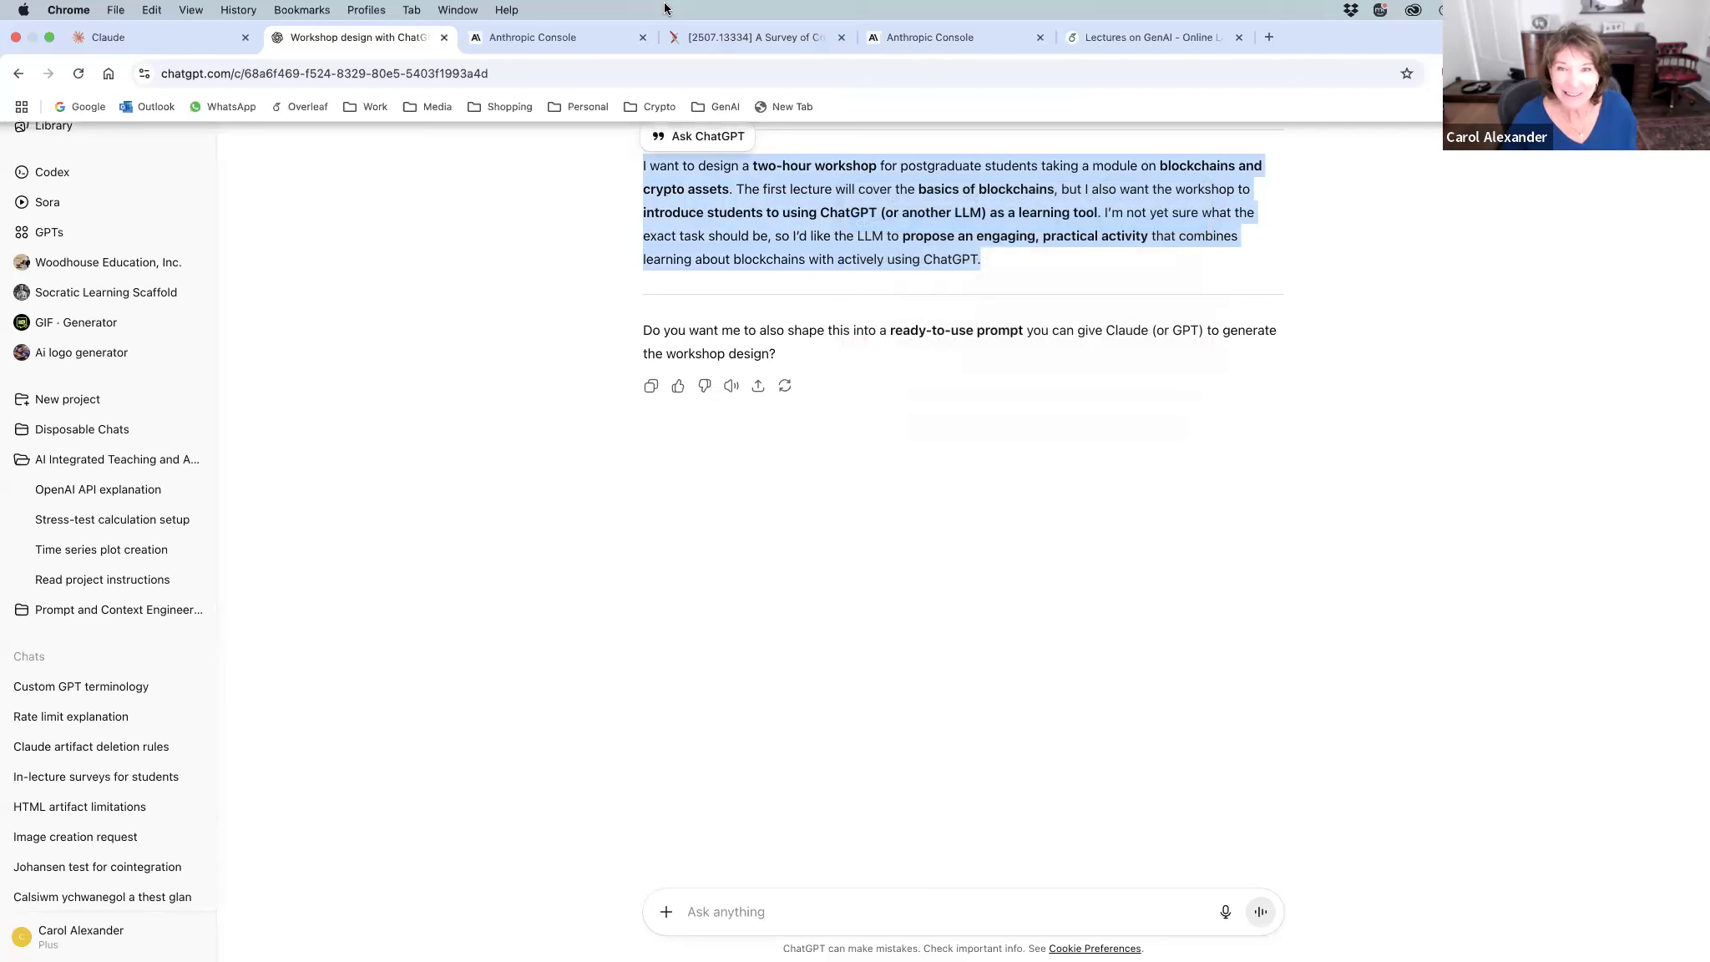
Step: Switch to the Anthropic Console dashboard and close the duplicate console page
{"action": "left_click", "coordinate": [950, 37]}
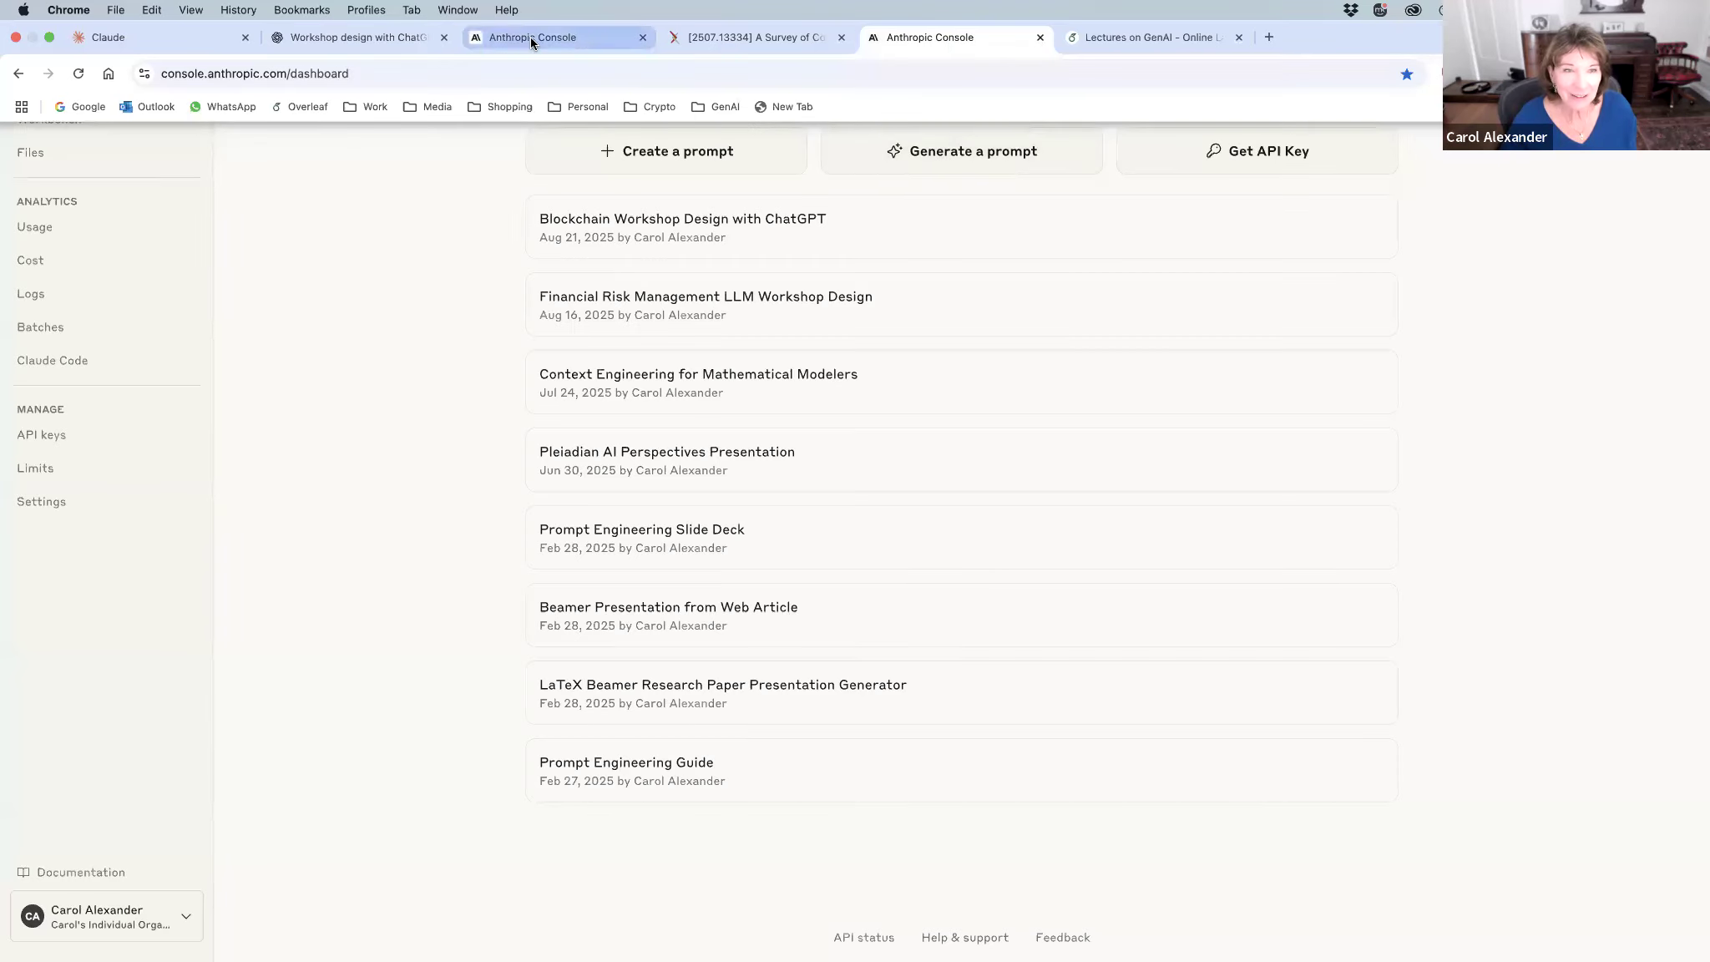
{"action": "left_click", "coordinate": [563, 38]}
{"action": "left_click", "coordinate": [1039, 38]}
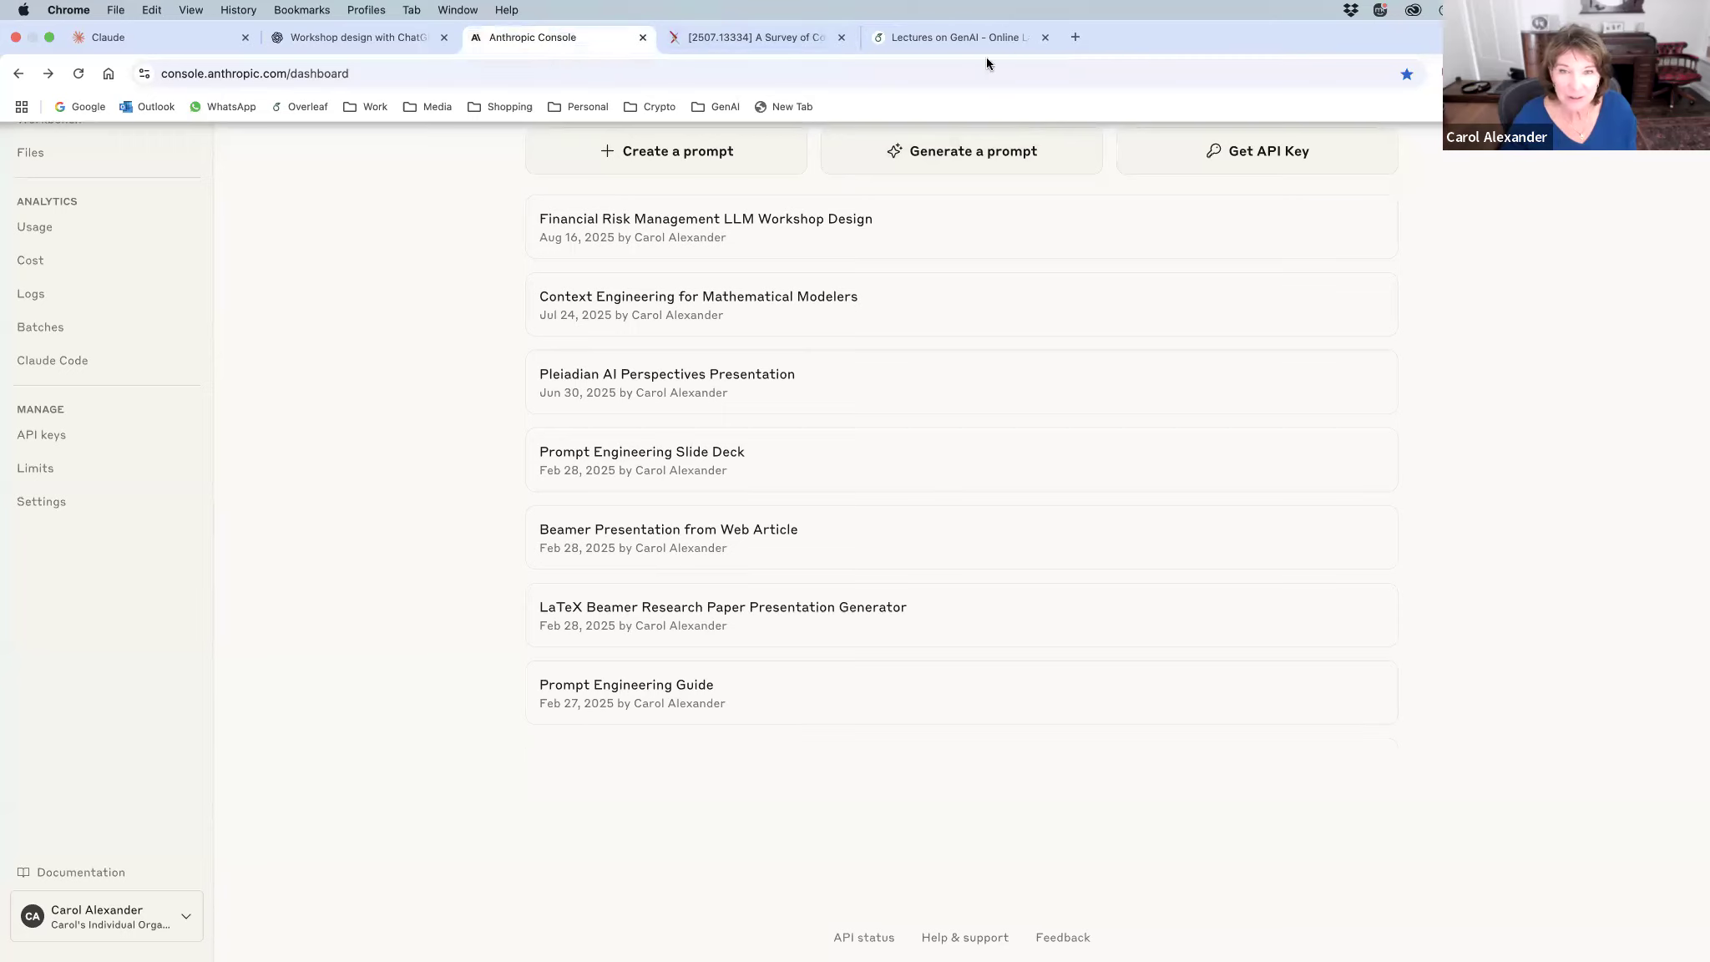
Step: Generate a prompt template from the copied workshop description and continue with it in the Workbench
{"action": "left_click", "coordinate": [954, 160]}
{"action": "right_click", "coordinate": [664, 413]}
{"action": "left_click", "coordinate": [680, 537]}
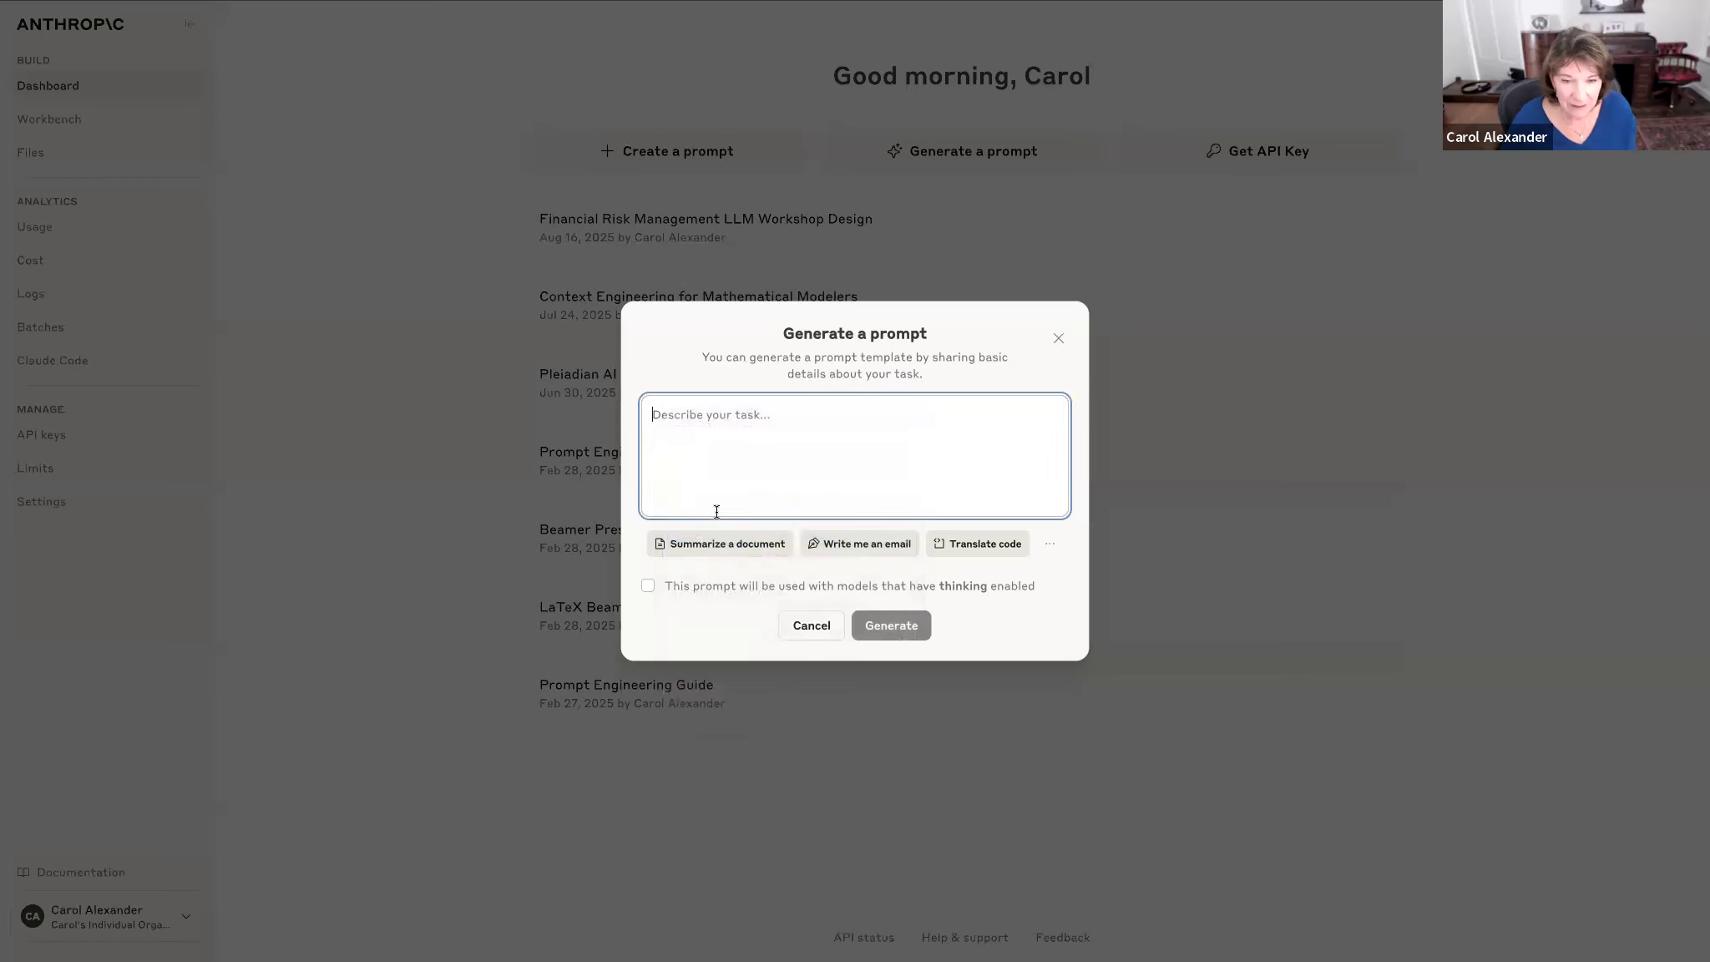
{"action": "left_click", "coordinate": [893, 632]}
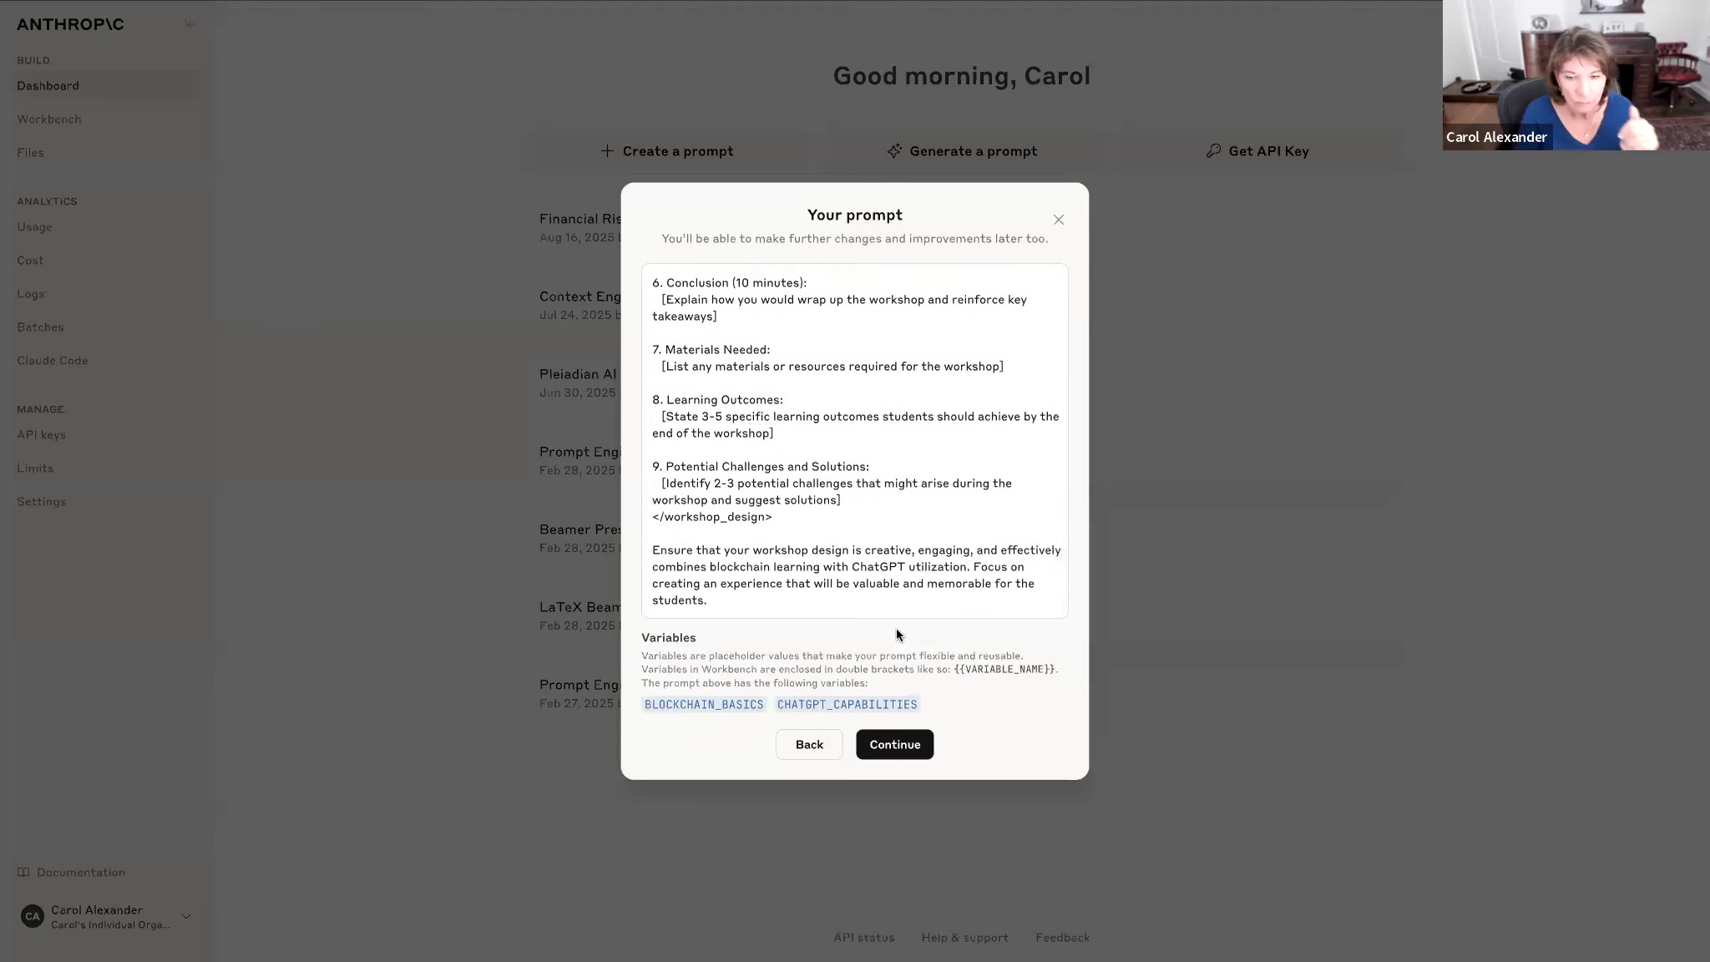
{"action": "left_click", "coordinate": [890, 743]}
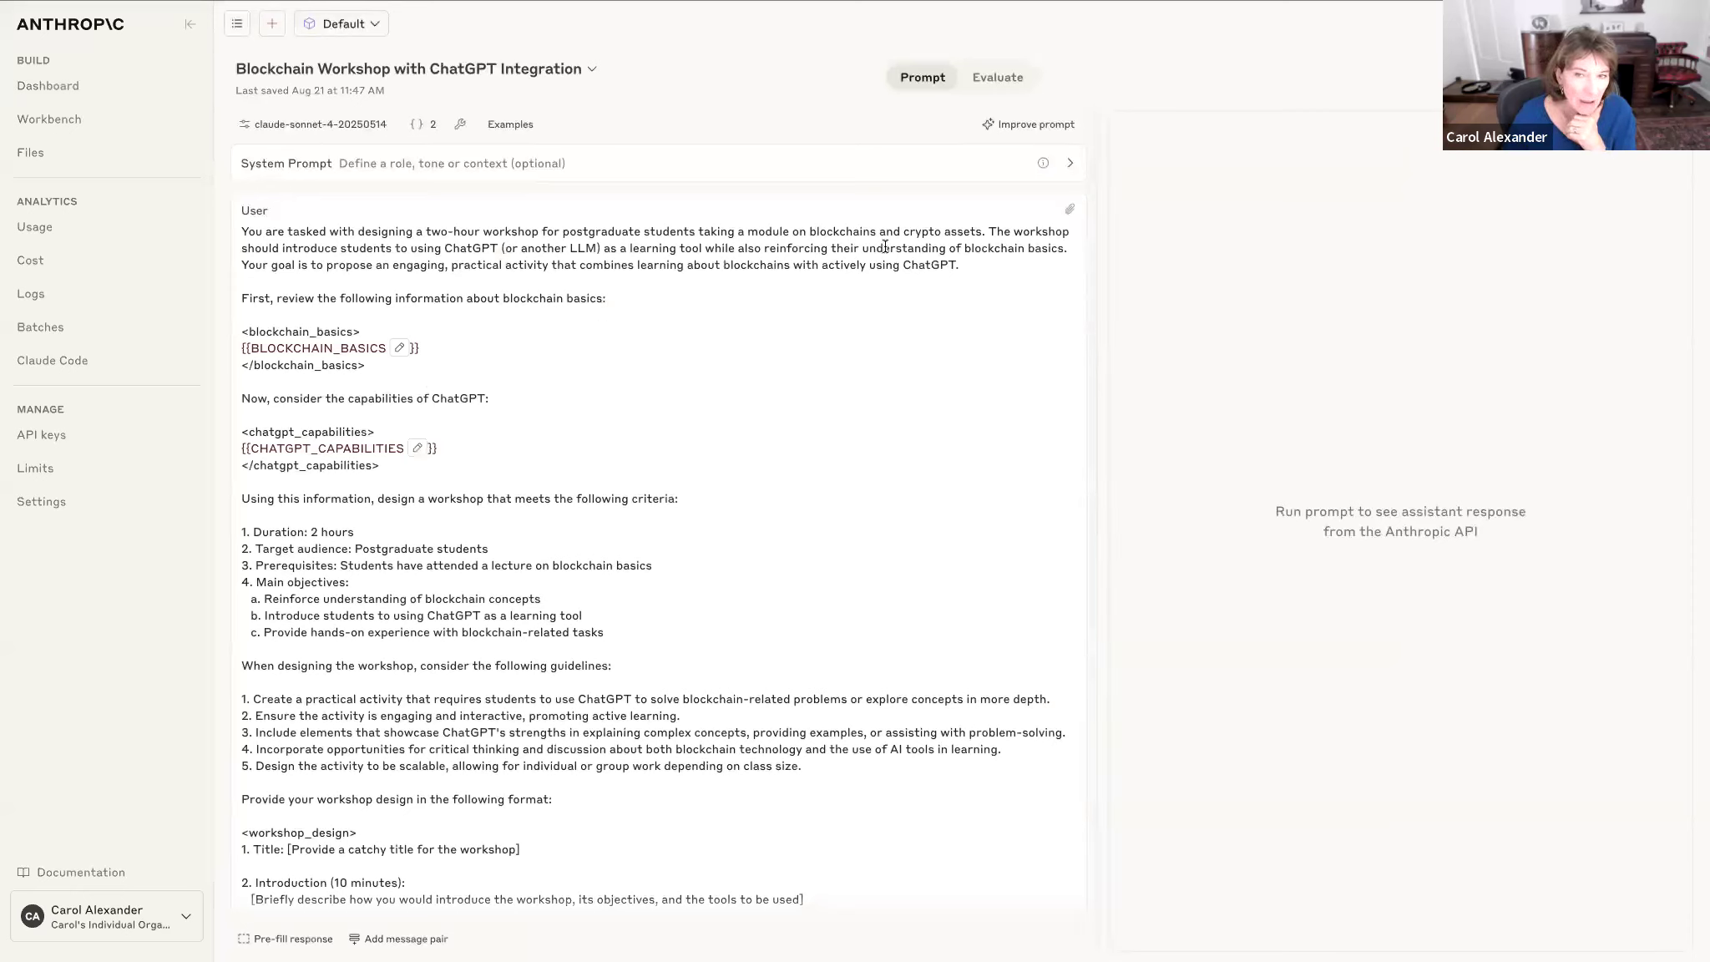
Step: Attach Topic_1_Lecture_Notes.pdf from the BCA course's Lectures folder under Teaching to the user prompt
{"action": "left_click", "coordinate": [1069, 209]}
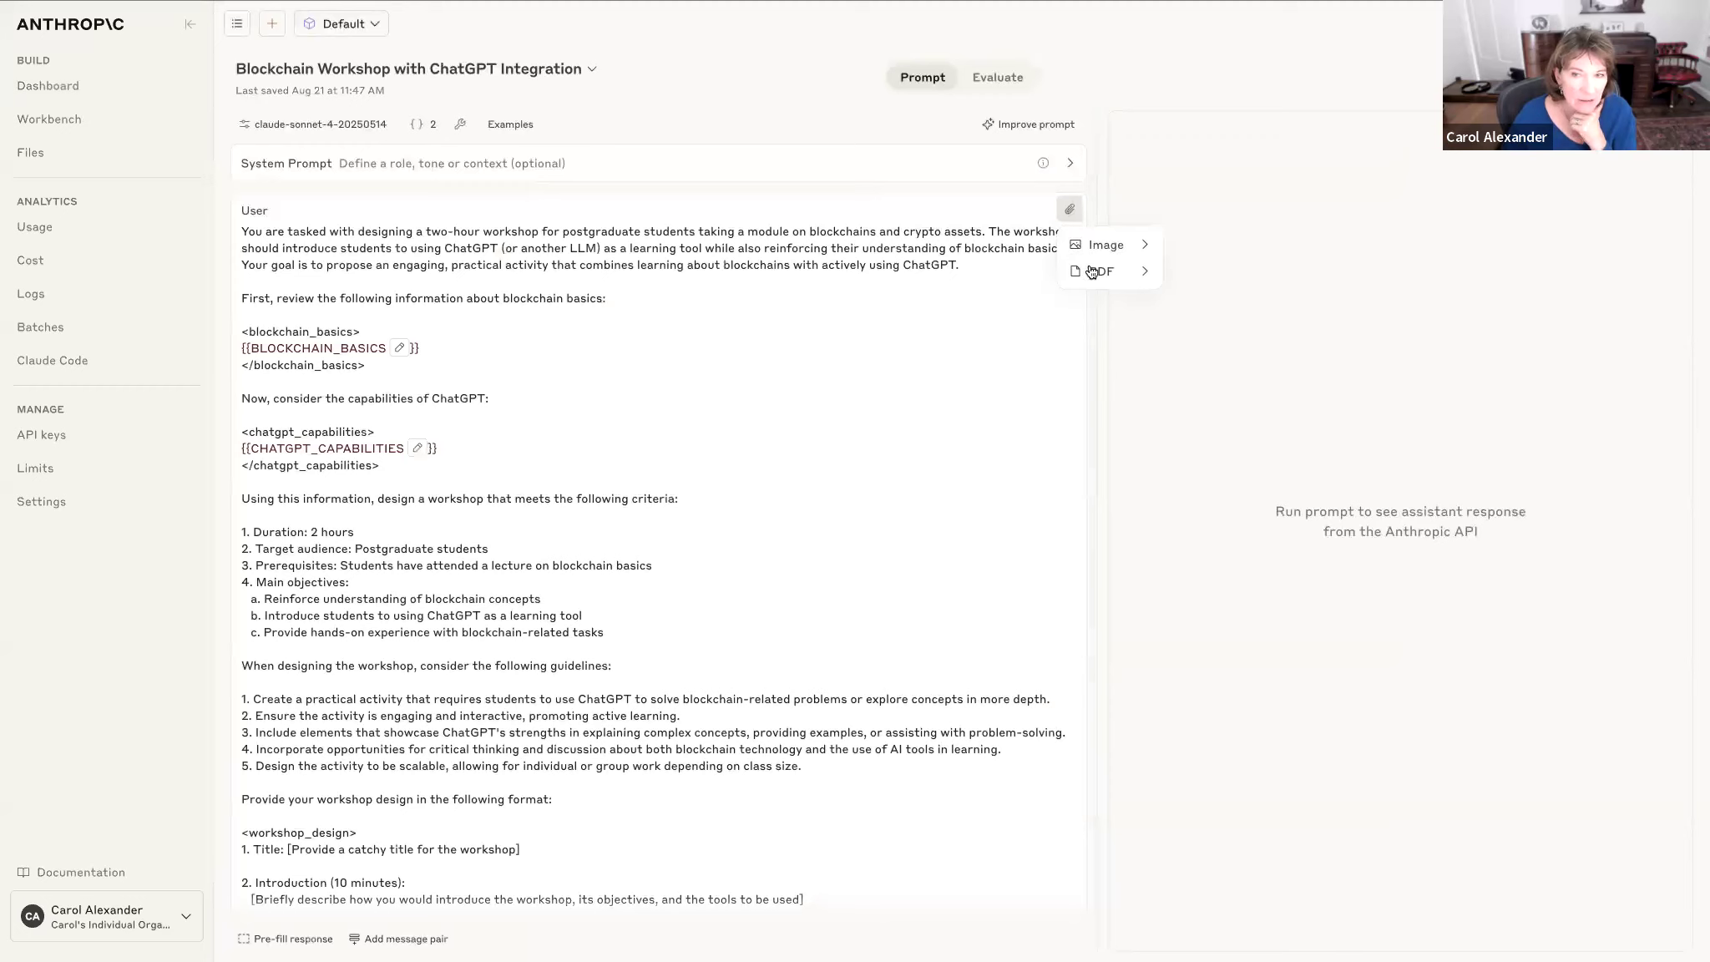
{"action": "mouse_move", "coordinate": [1087, 276]}
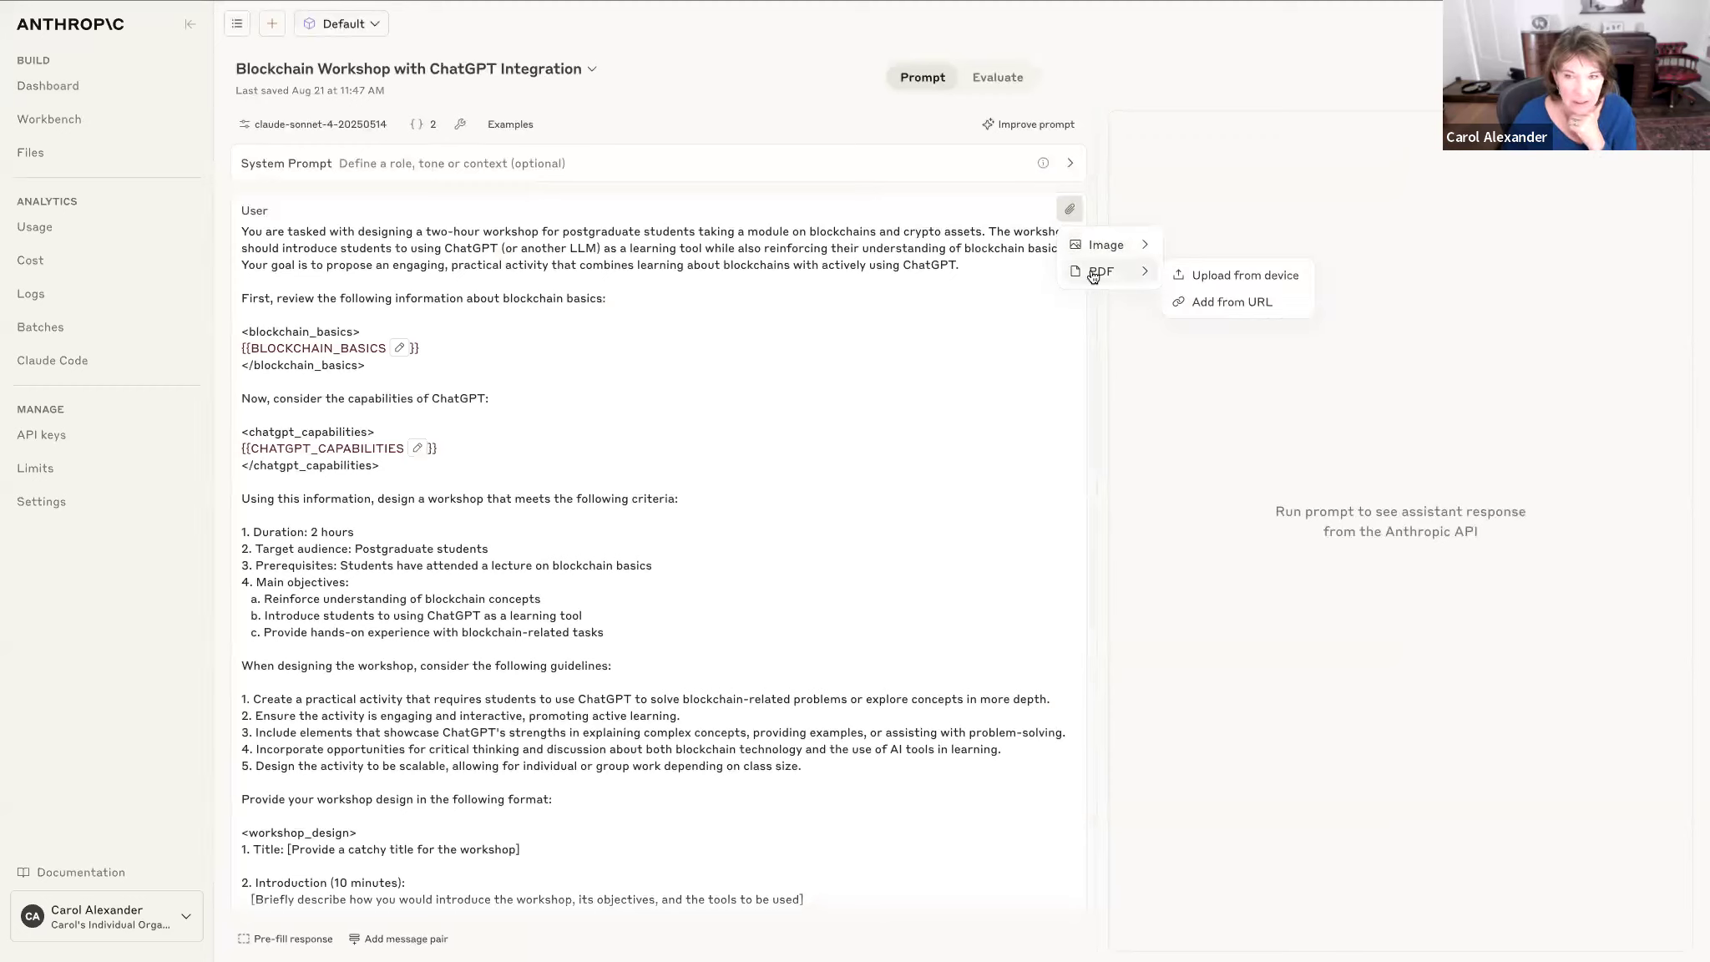
{"action": "left_click", "coordinate": [1208, 281]}
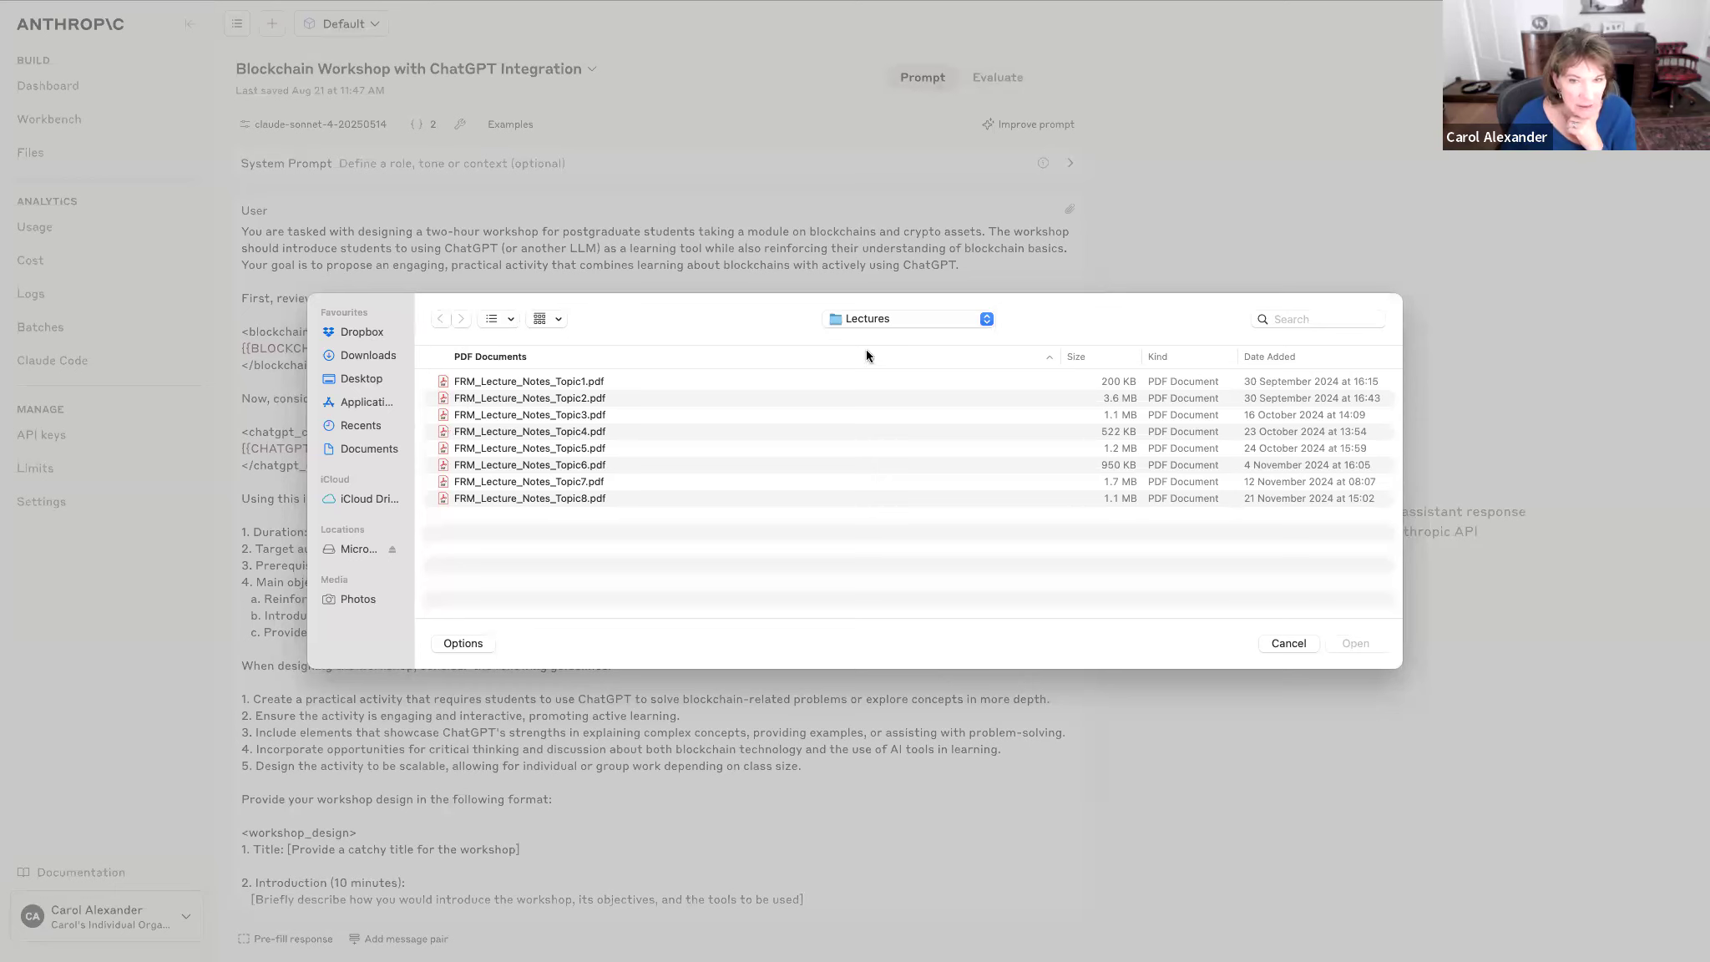
{"action": "left_click", "coordinate": [987, 320]}
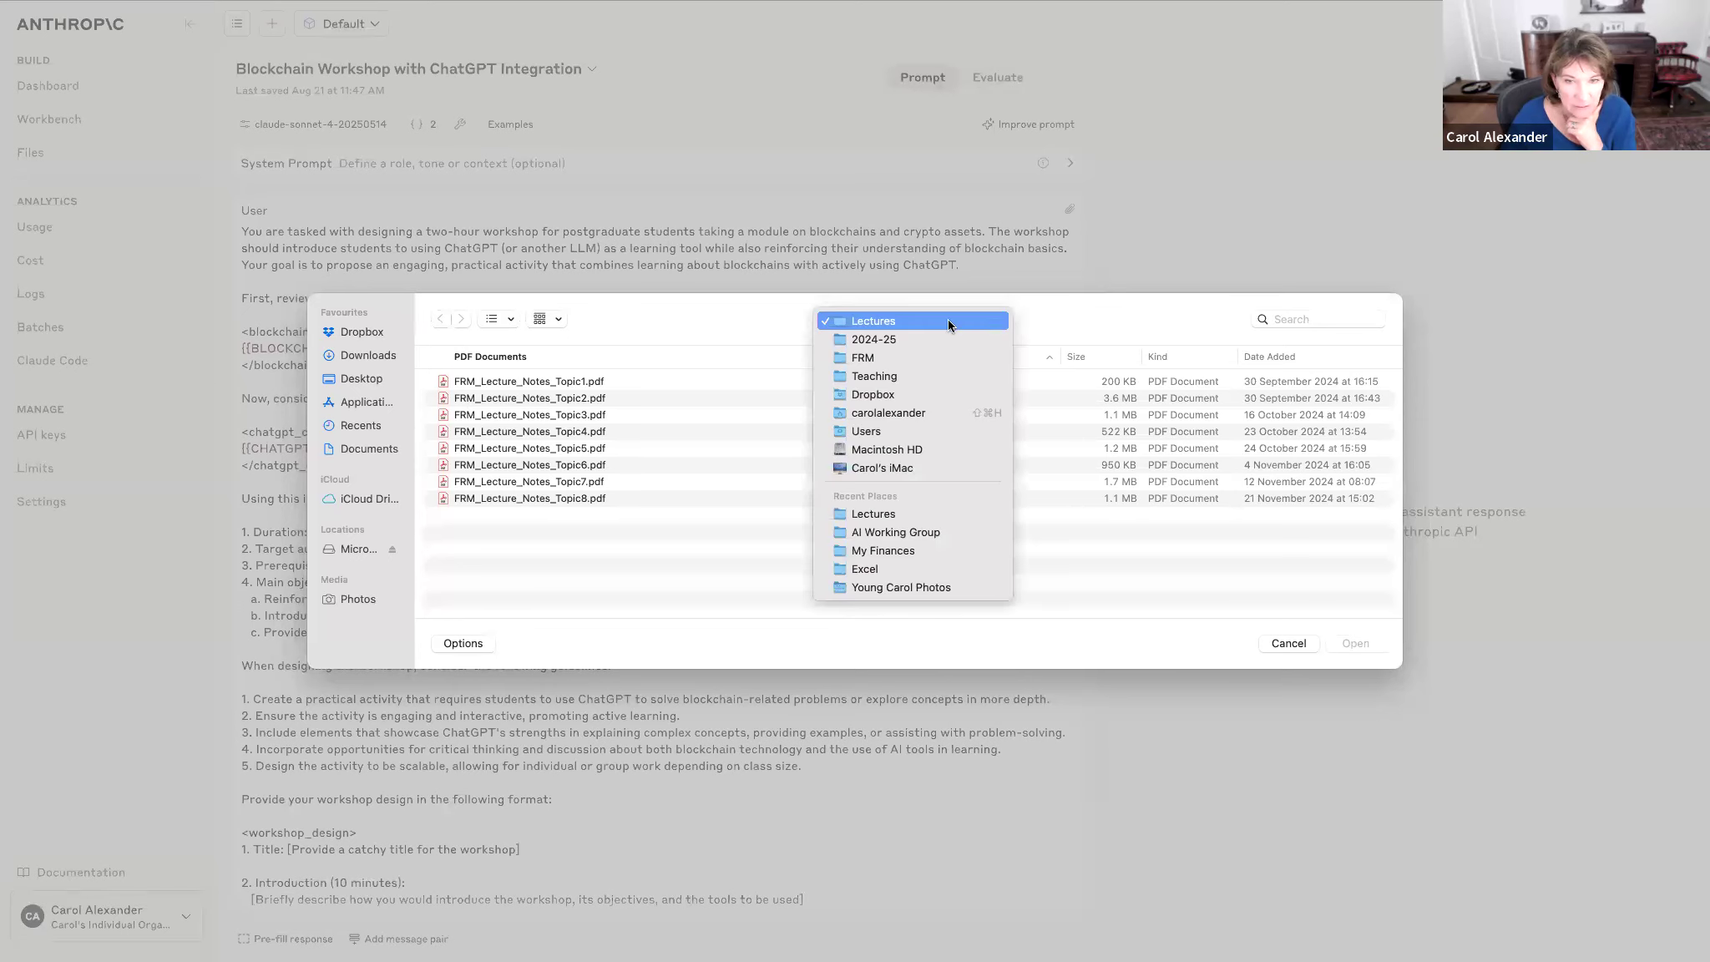
{"action": "left_click", "coordinate": [861, 377]}
{"action": "left_click", "coordinate": [460, 383]}
{"action": "double_click", "coordinate": [460, 384]}
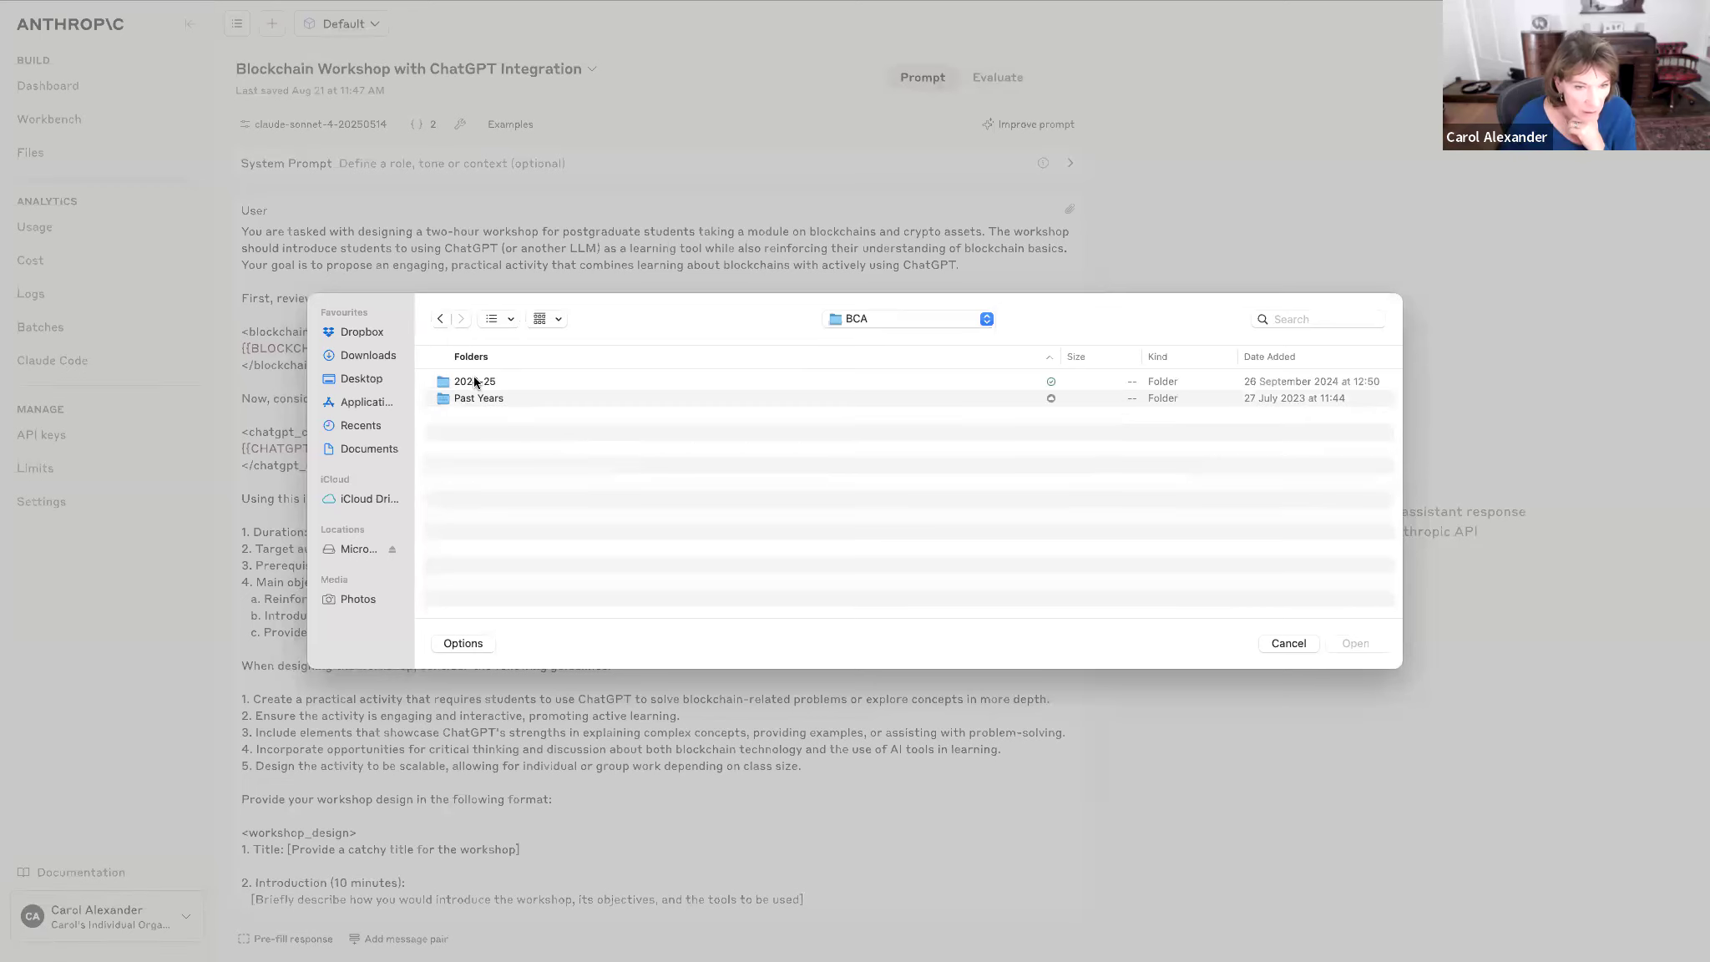
{"action": "double_click", "coordinate": [473, 381]}
{"action": "double_click", "coordinate": [473, 417]}
{"action": "left_click", "coordinate": [641, 383]}
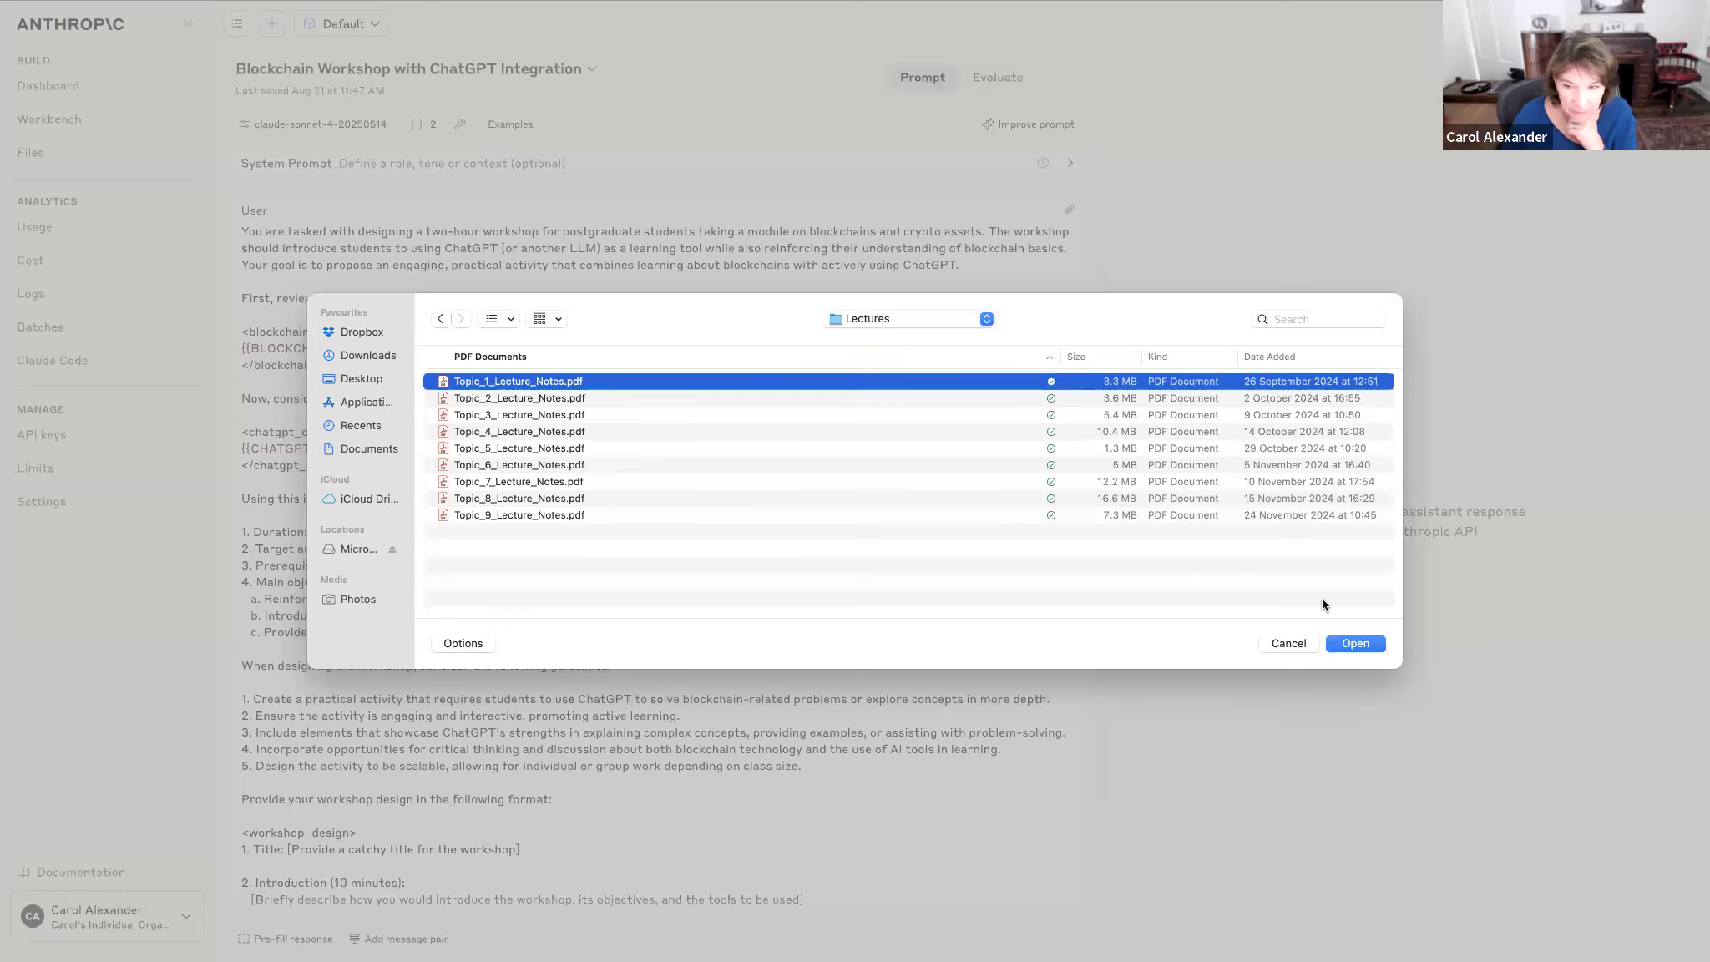
{"action": "left_click", "coordinate": [1347, 644]}
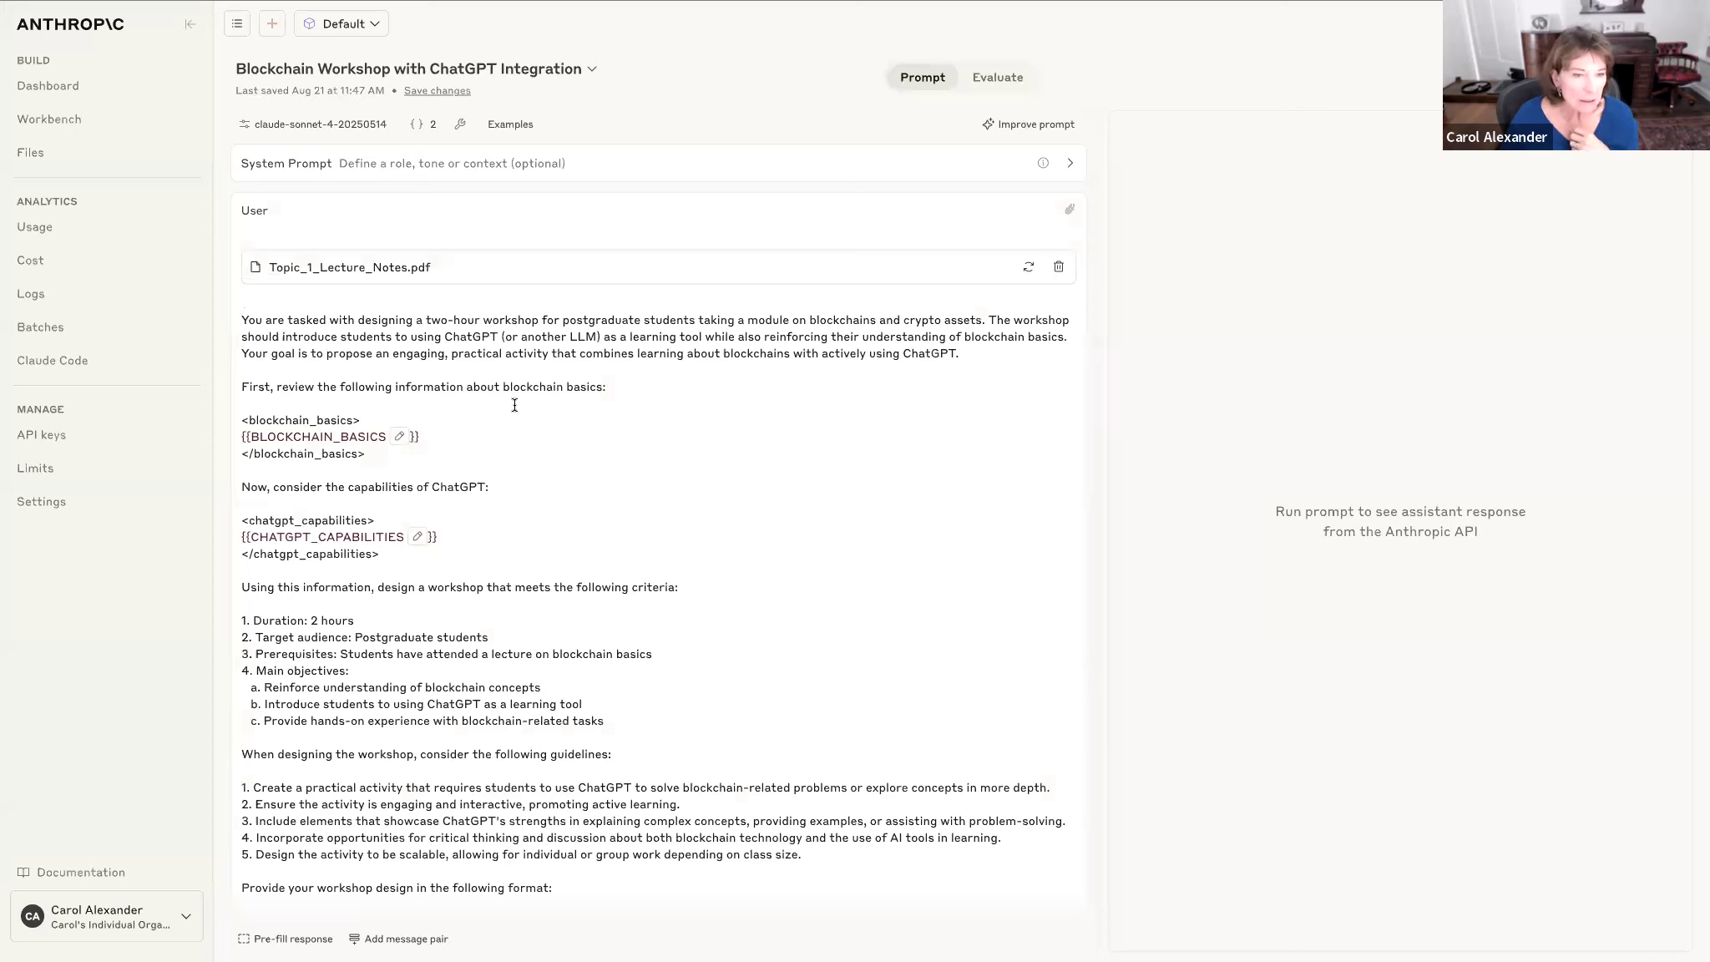
Step: Delete the blockchain_basics block with its BLOCKCHAIN_BASICS variable from the user prompt
{"action": "left_click", "coordinate": [382, 454]}
{"action": "left_click", "coordinate": [227, 408], "text": "shift"}
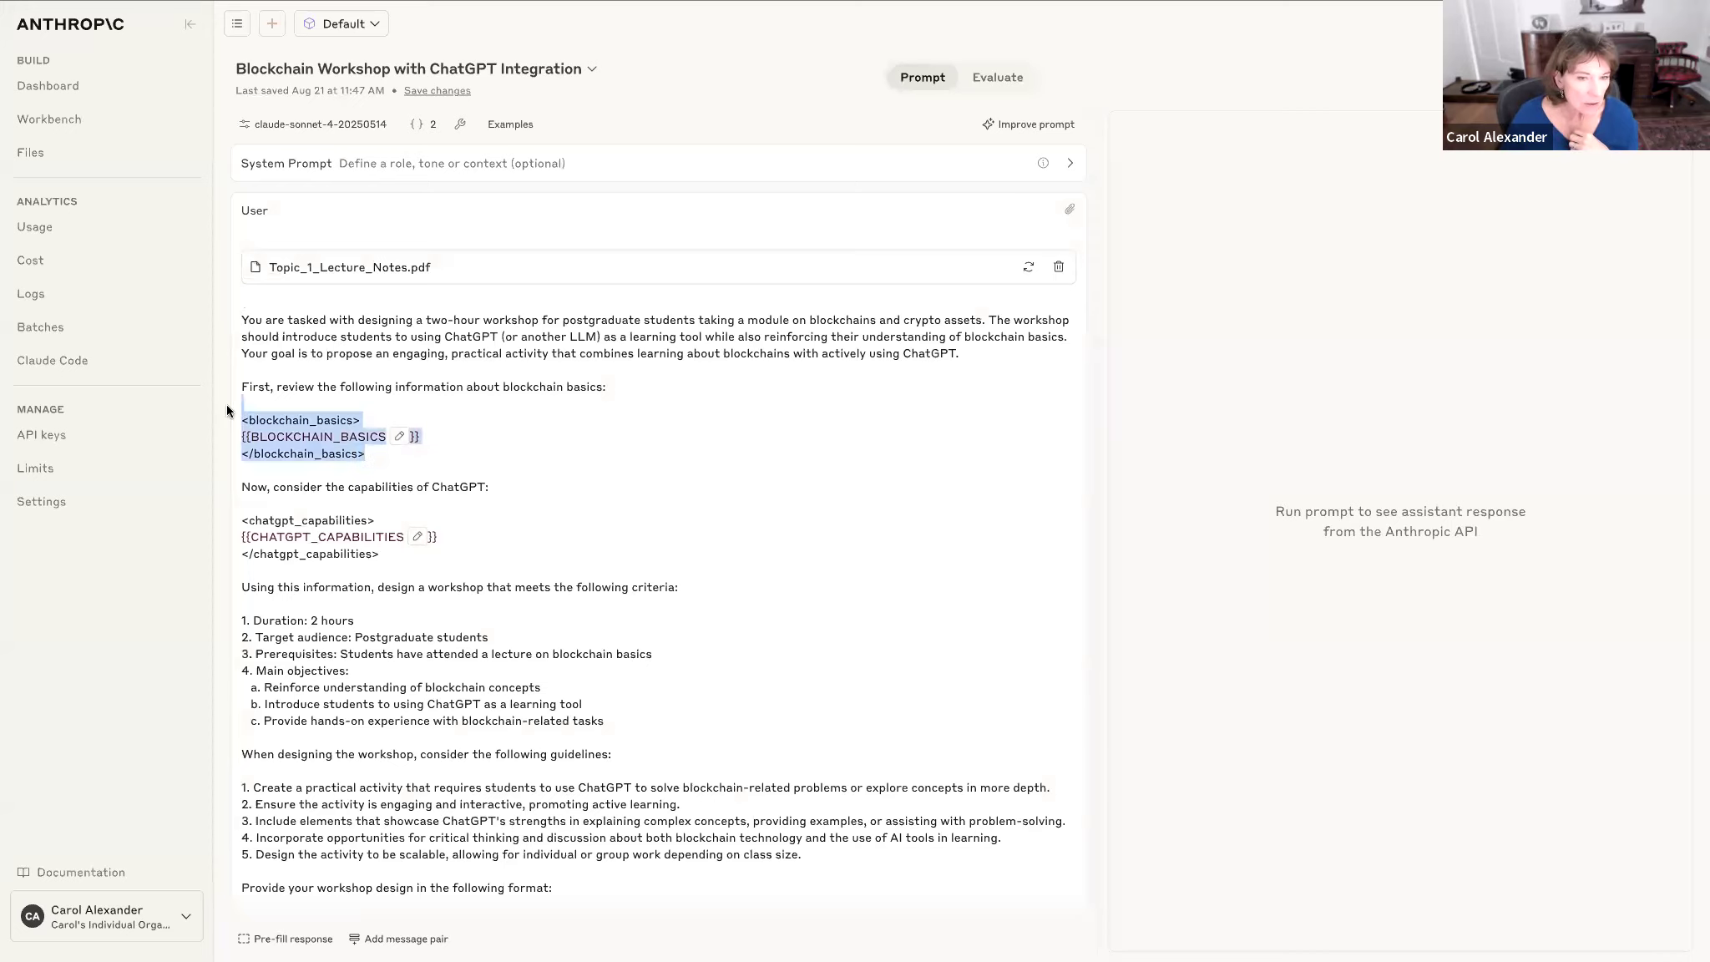
{"action": "key", "text": "BackSpace"}
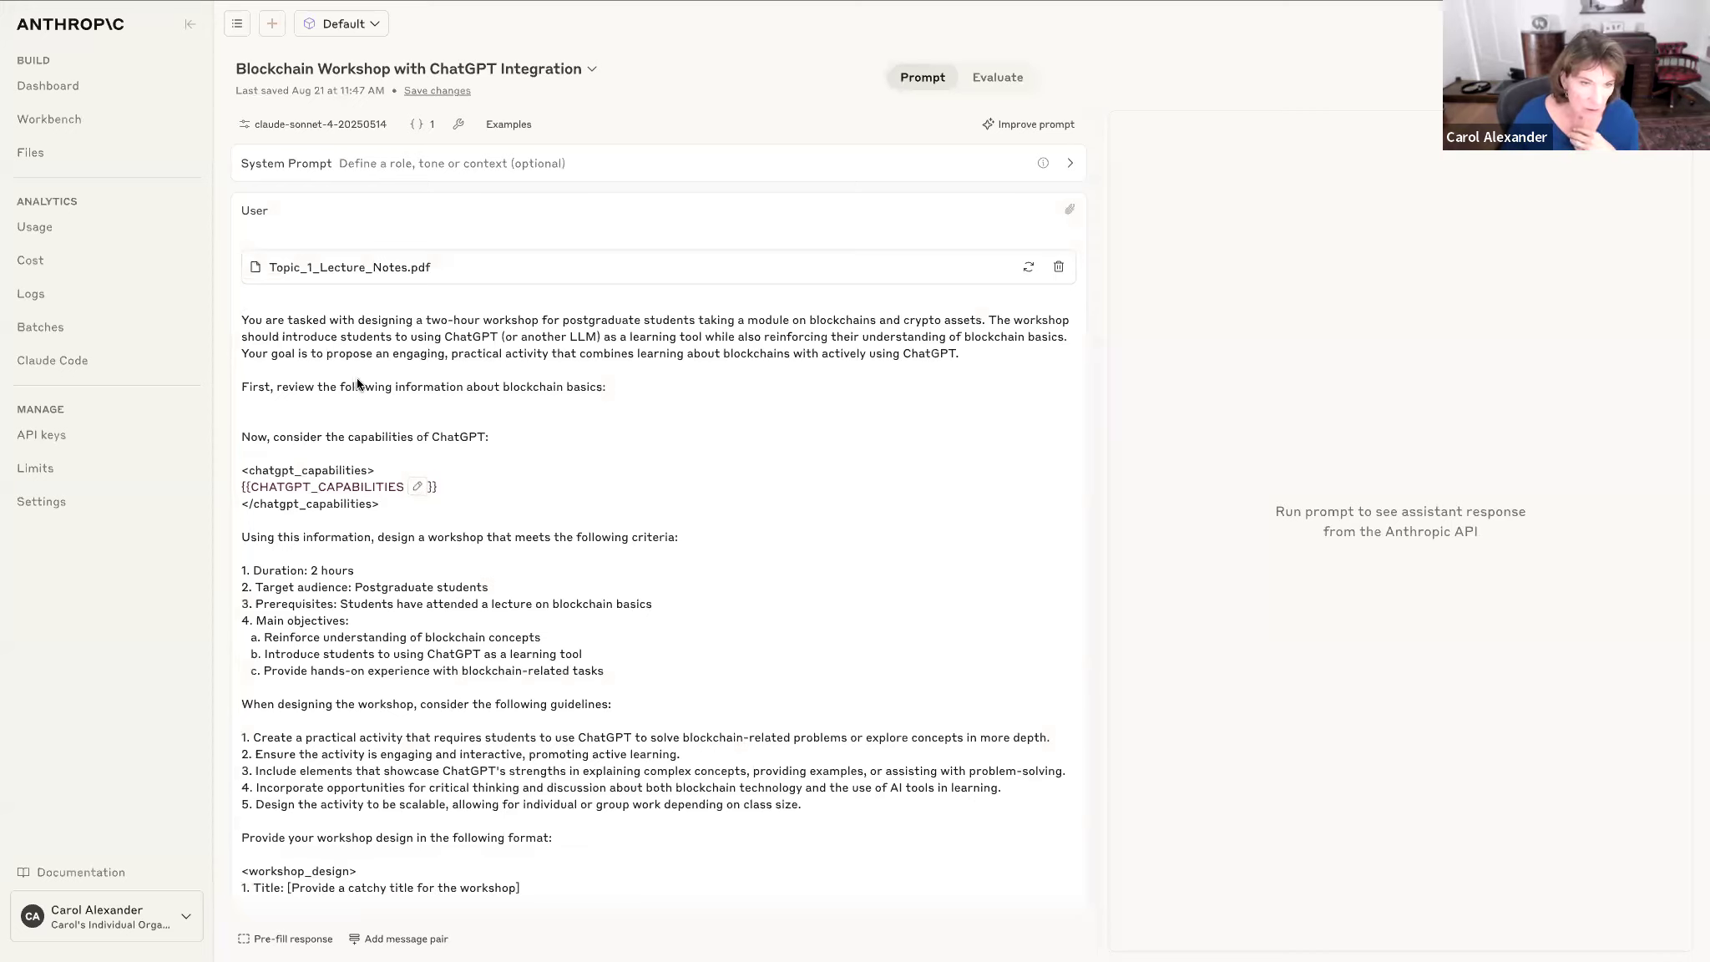
Step: Reword the review instruction to "First, review the PDF notes." and remove the ChatGPT capabilities section with its variable
{"action": "left_click_drag", "start_coordinate": [340, 388], "coordinate": [395, 392]}
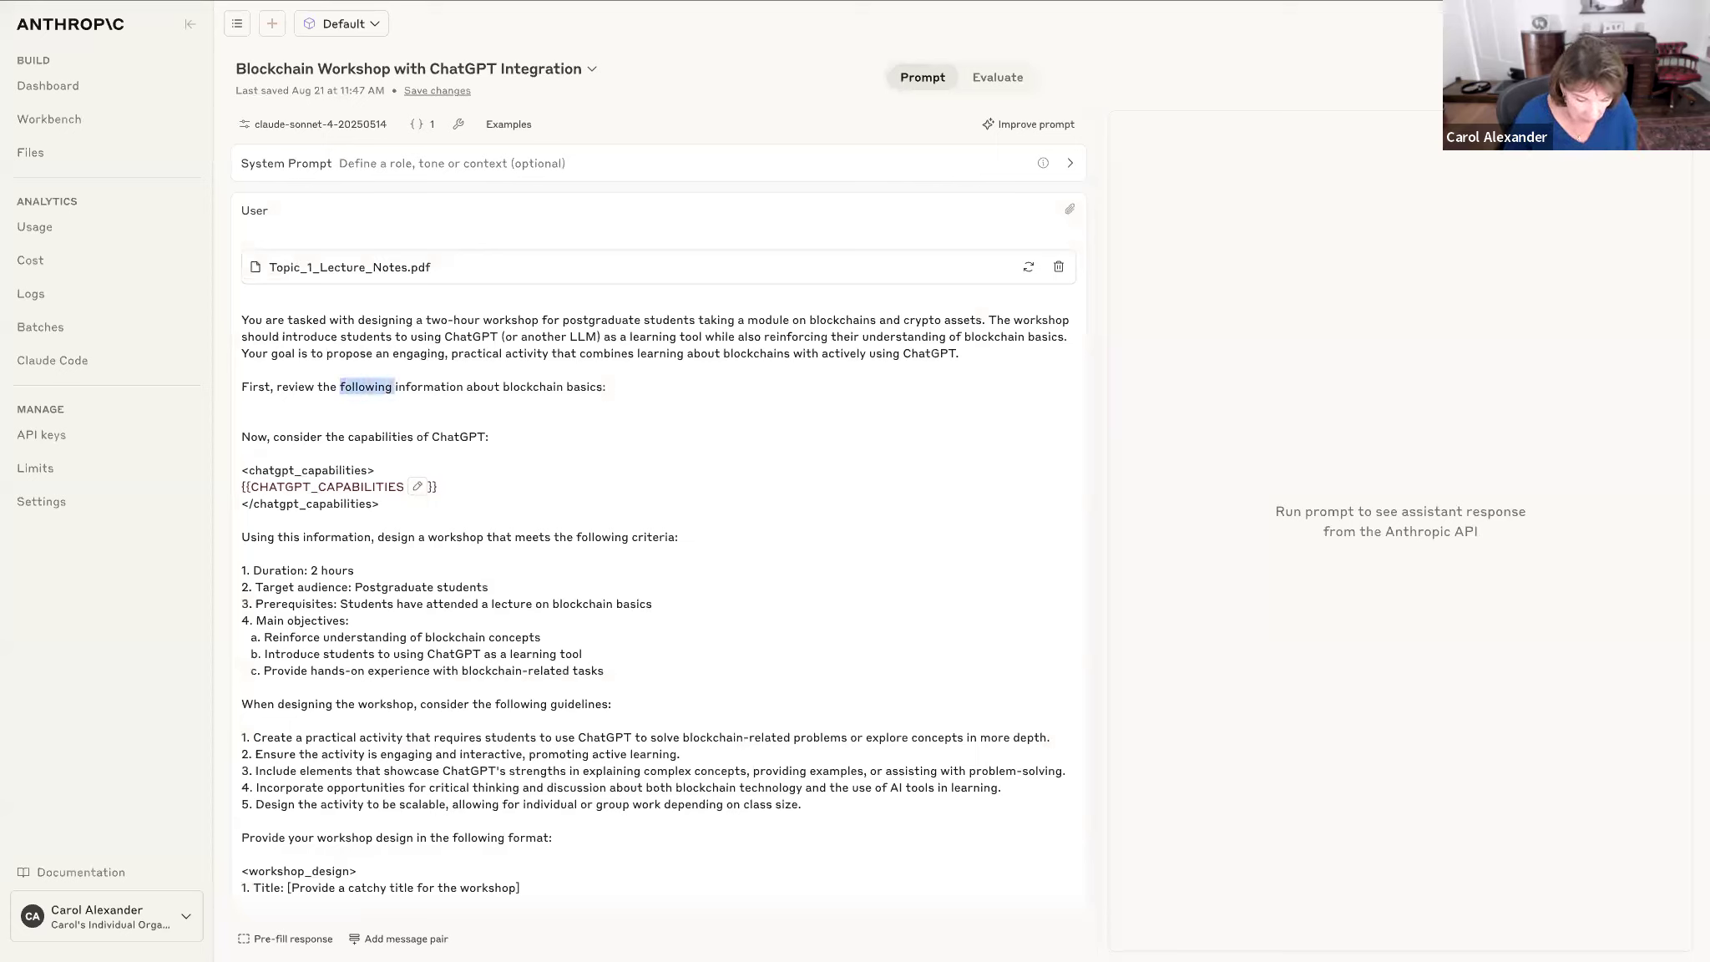
{"action": "type", "text": "PDF"}
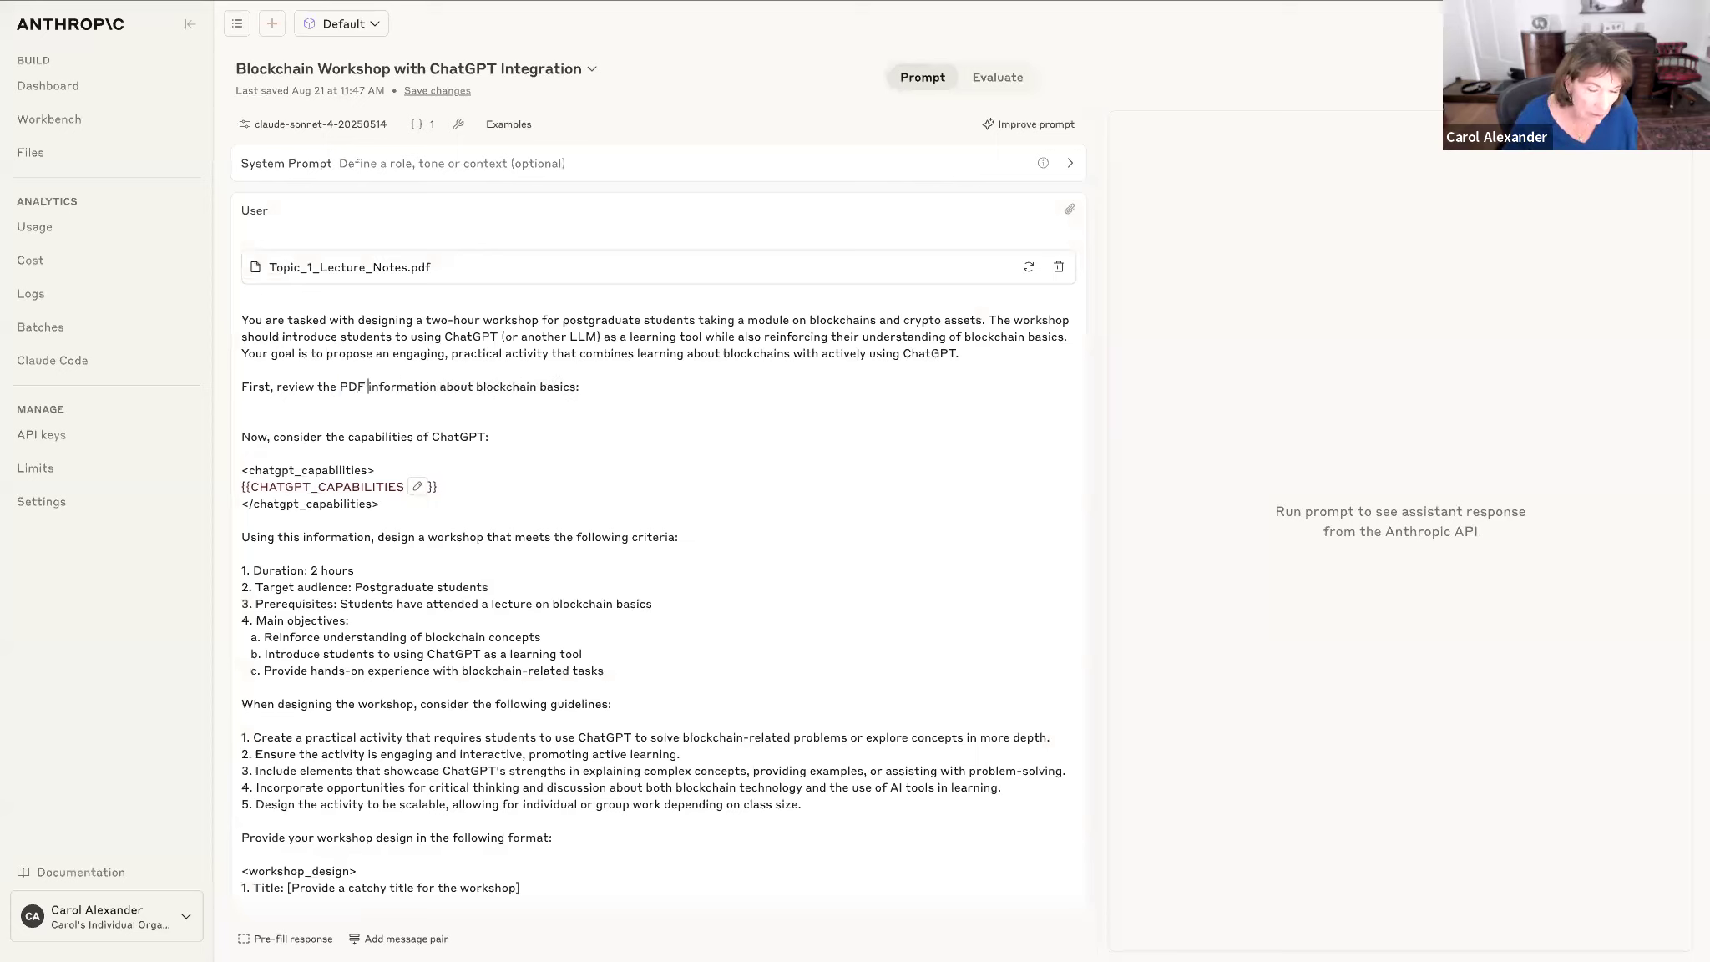
{"action": "left_click_drag", "start_coordinate": [430, 433], "coordinate": [480, 501]}
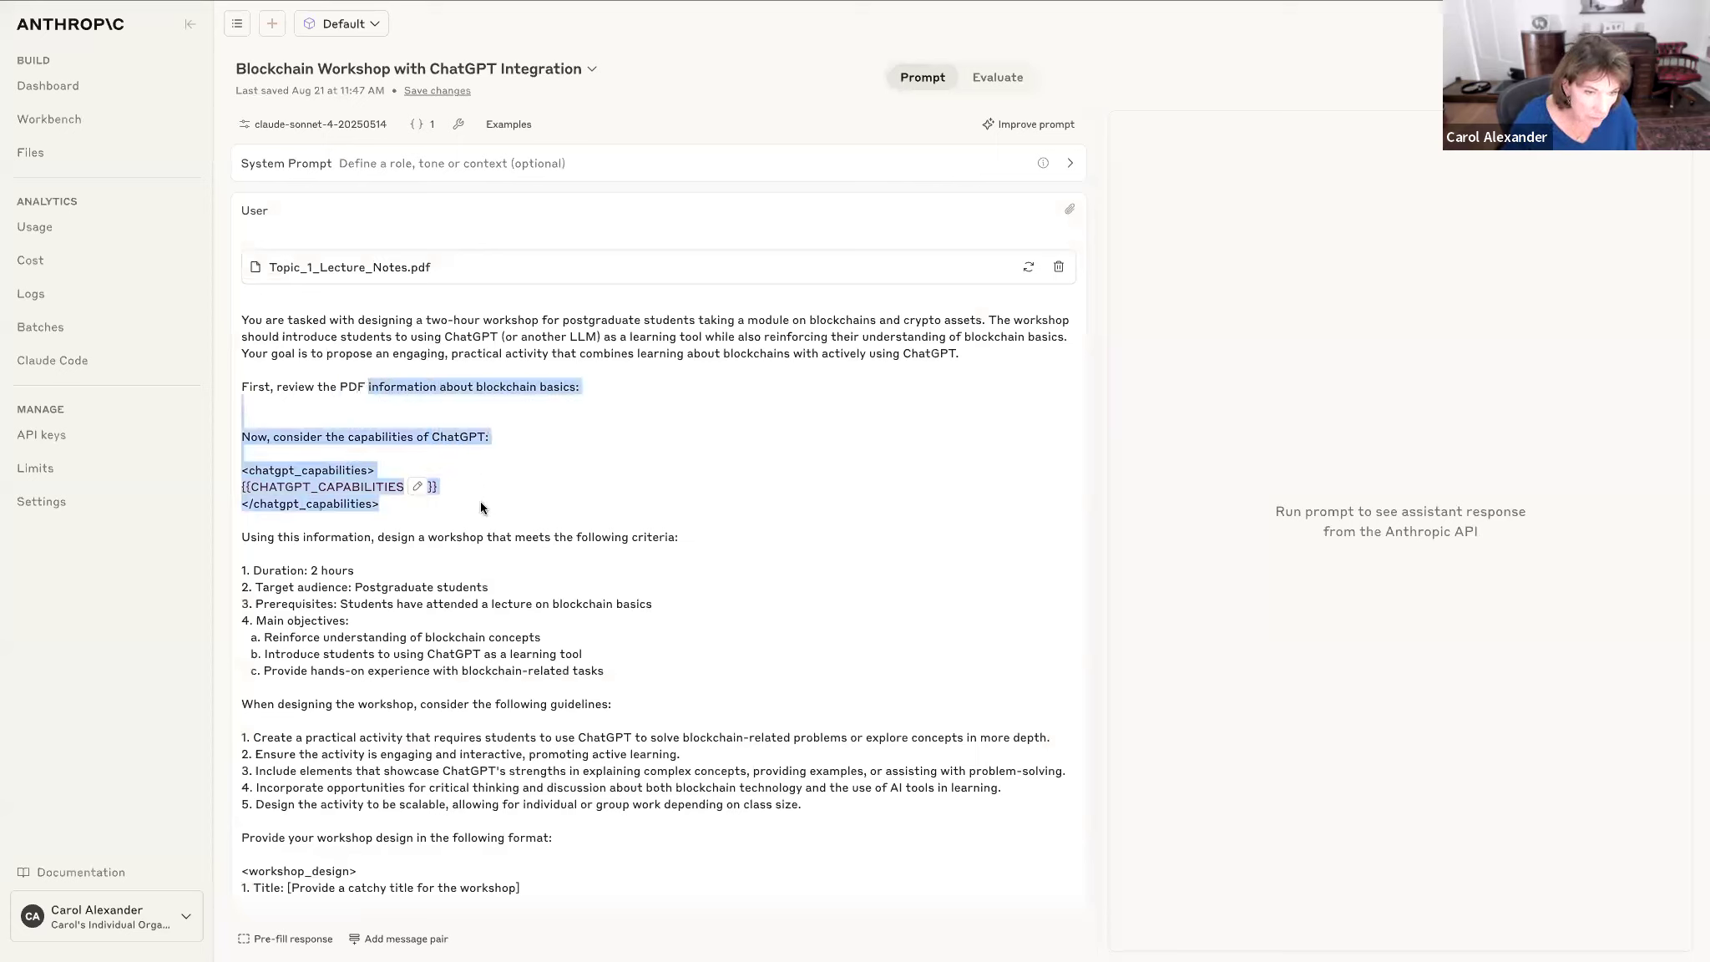
{"action": "type", "text": "notes"}
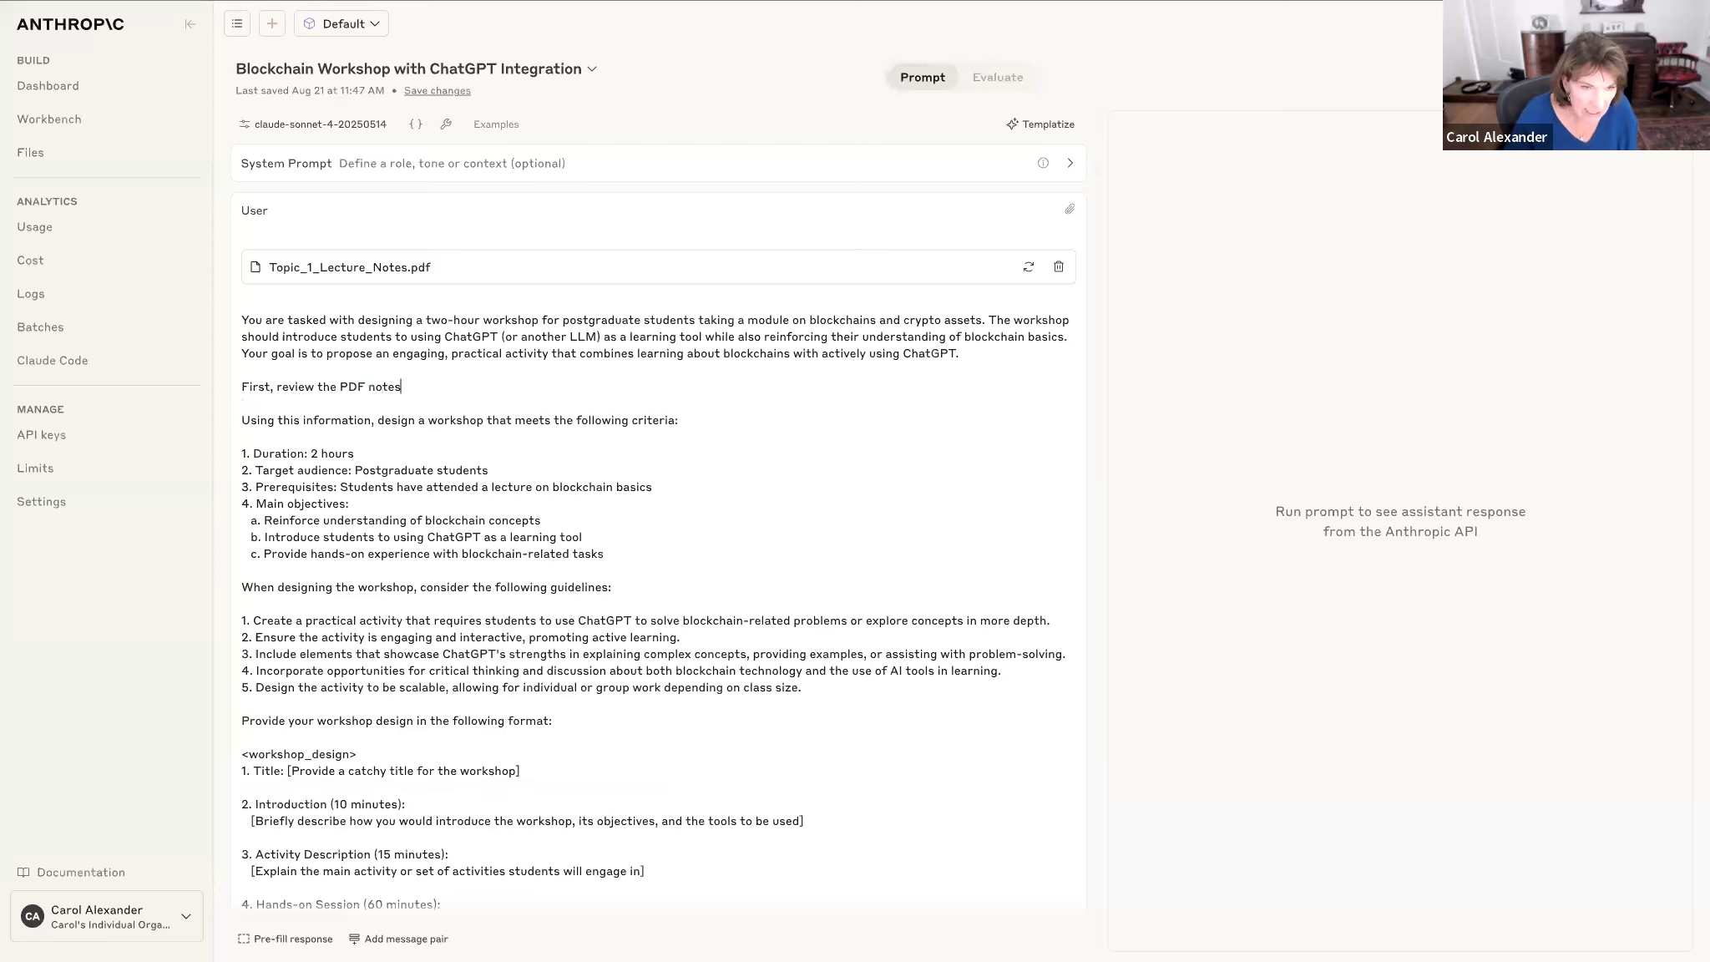
{"action": "type", "text": "."}
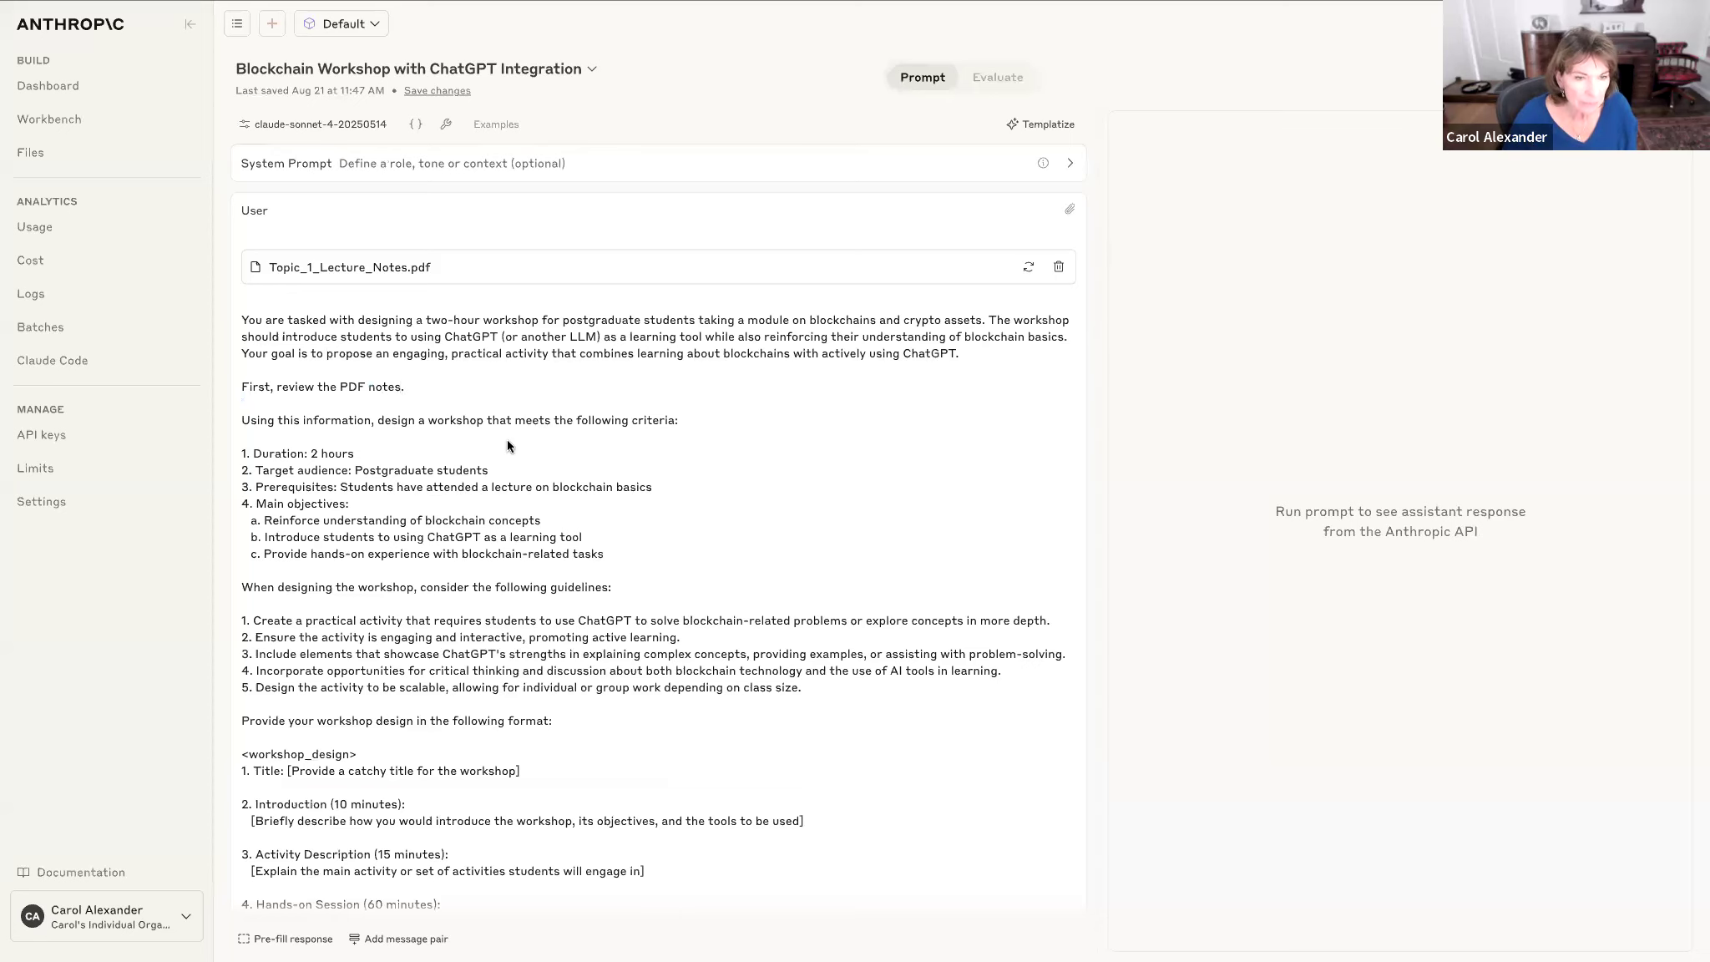
Step: Set the workshop format durations to 5 minutes for Introduction, 5 minutes for Activity Description and 30 minutes for Hands-on Session
{"action": "scroll", "coordinate": [508, 446], "scroll_direction": "down", "scroll_amount": 5}
{"action": "scroll", "coordinate": [508, 446], "scroll_direction": "down", "scroll_amount": 2}
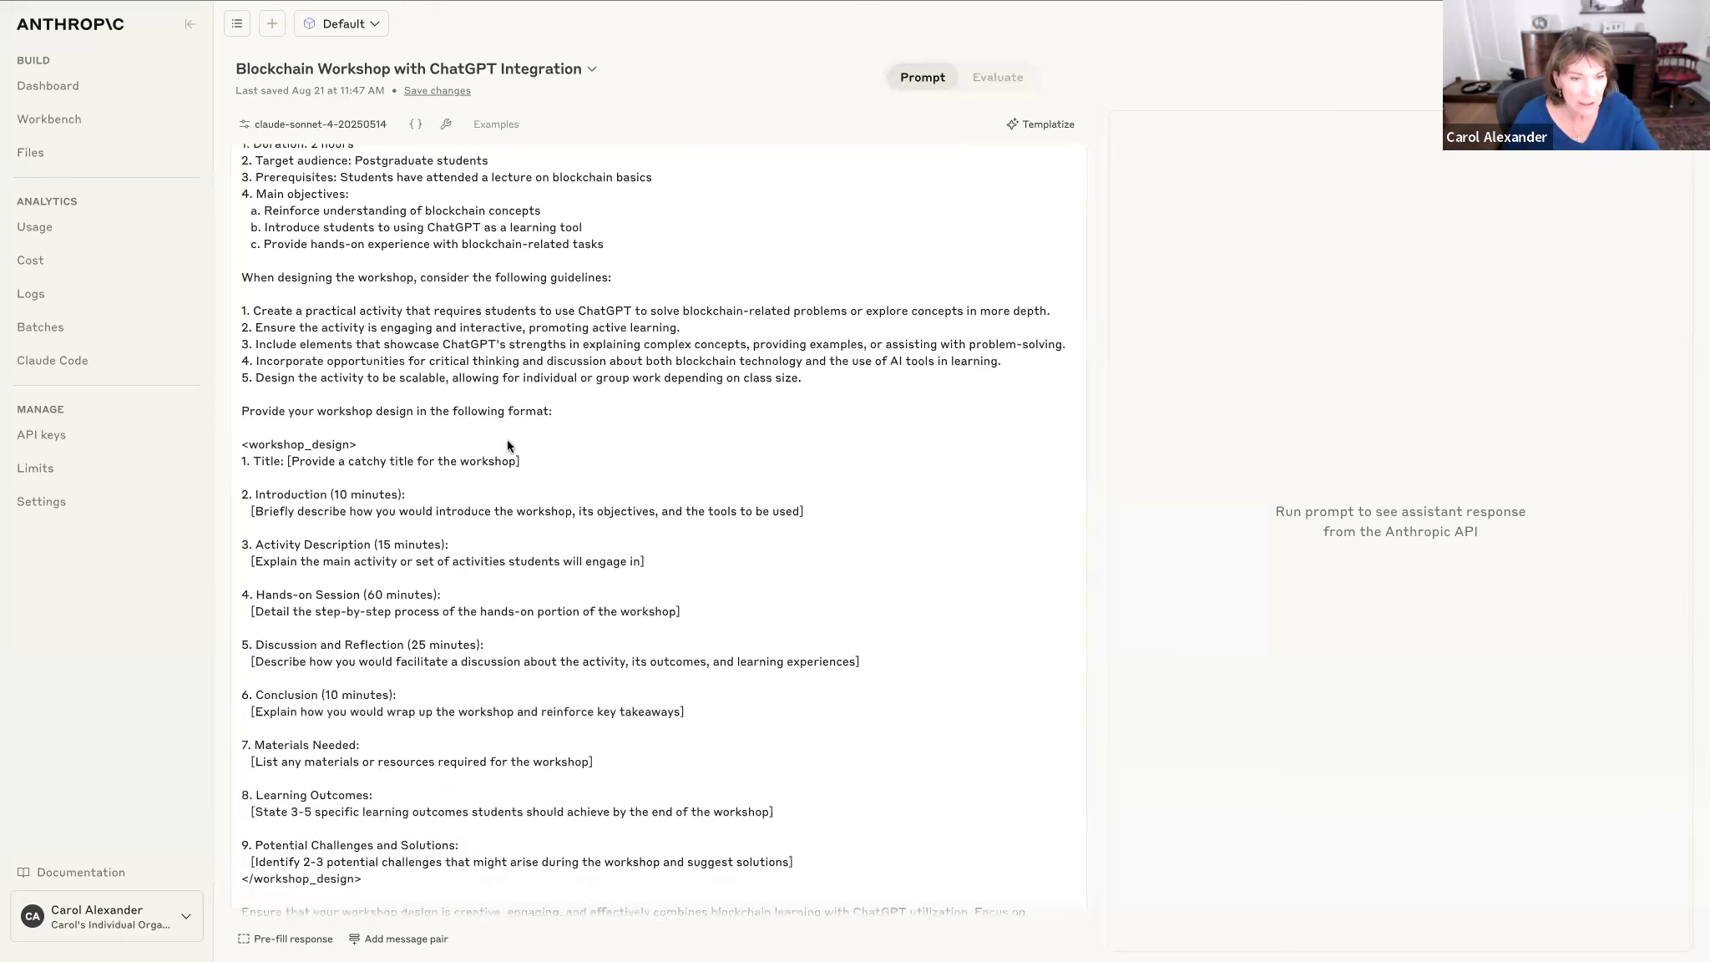
{"action": "scroll", "coordinate": [517, 444], "scroll_direction": "down", "scroll_amount": 1}
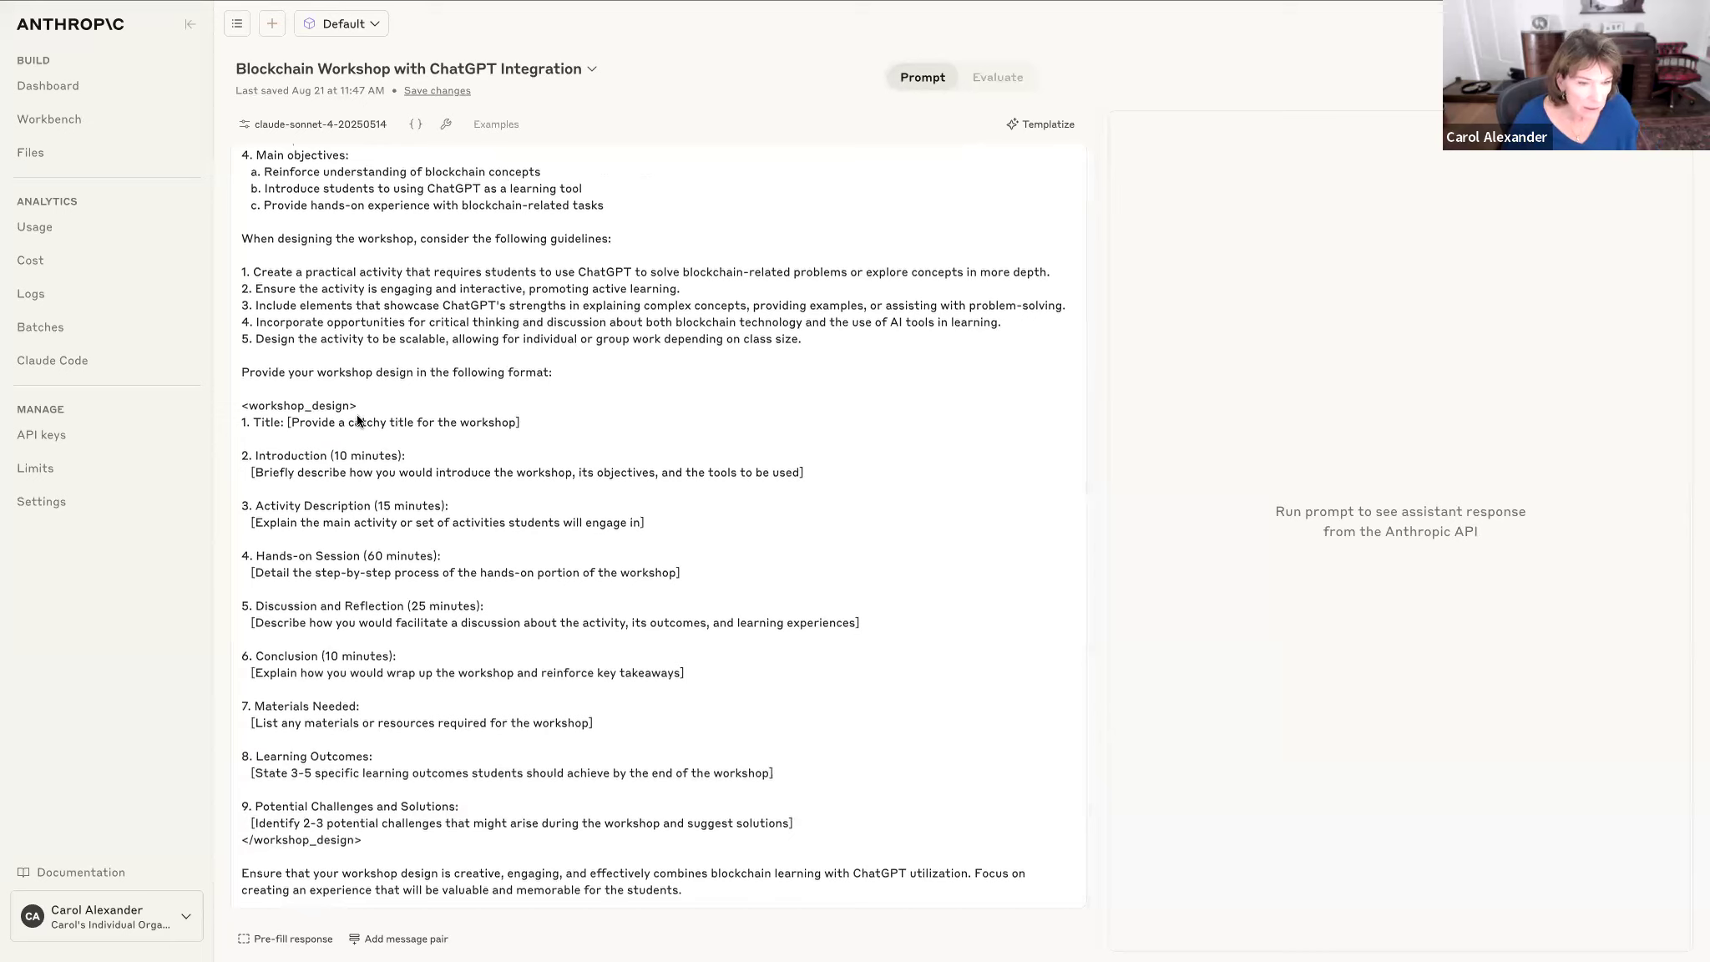
{"action": "left_click_drag", "start_coordinate": [347, 456], "coordinate": [334, 458]}
{"action": "type", "text": "5"}
{"action": "left_click_drag", "start_coordinate": [391, 506], "coordinate": [379, 511]}
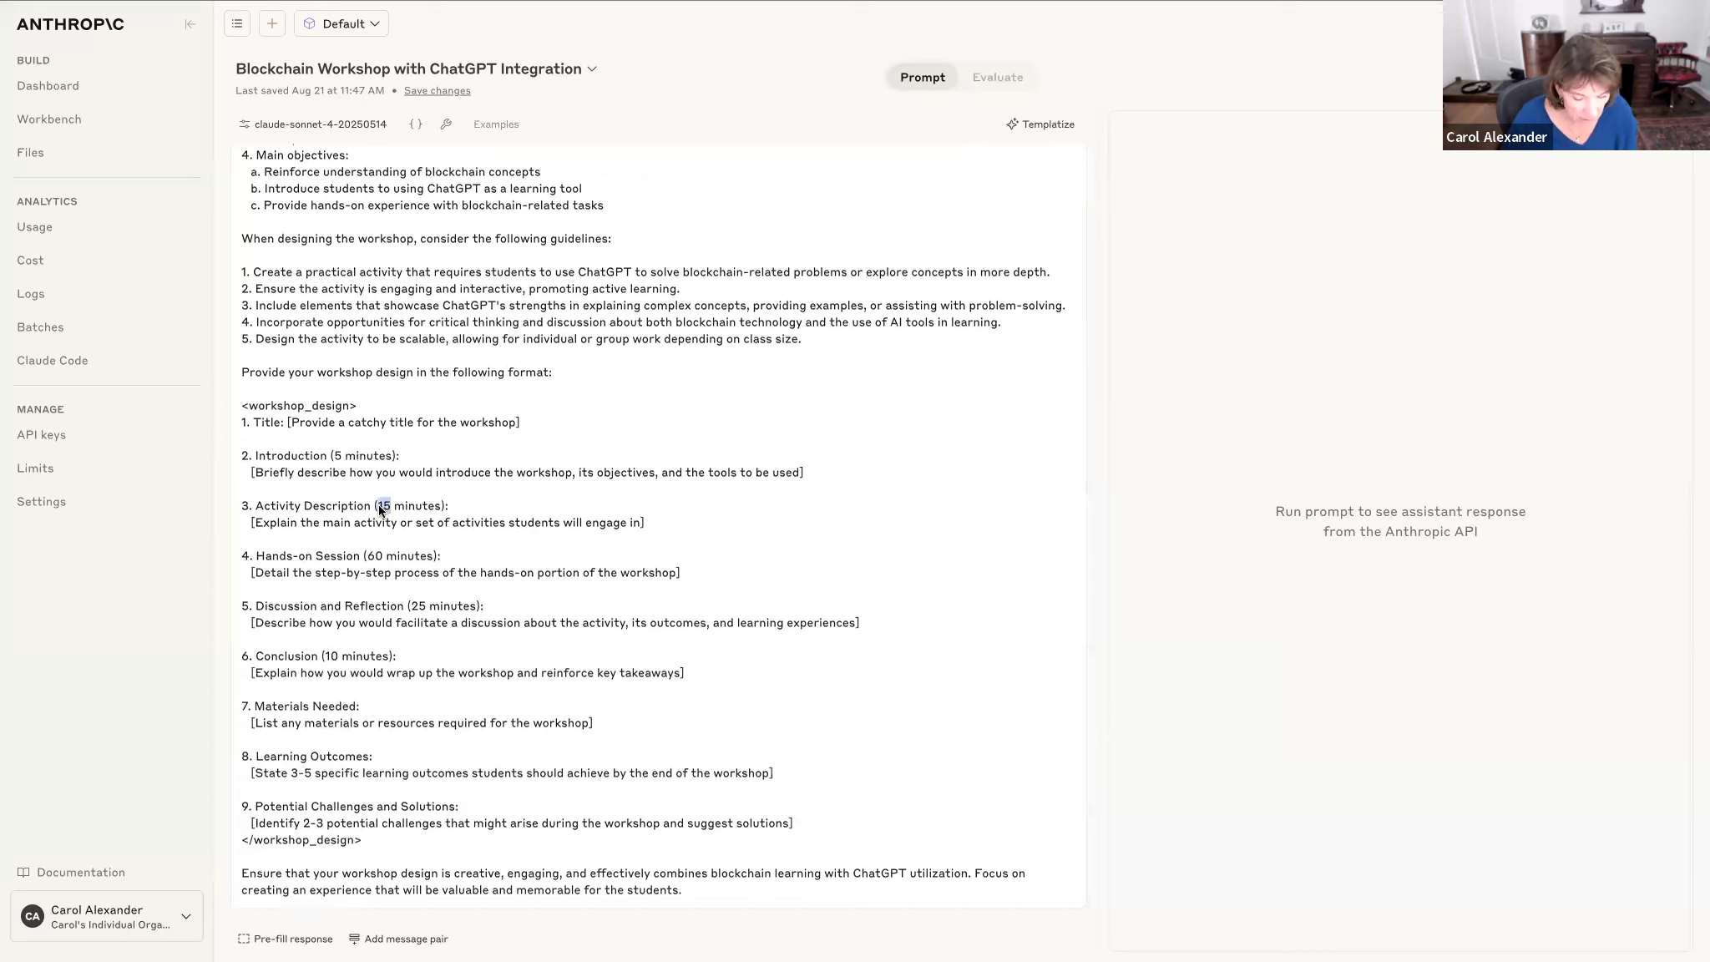
{"action": "type", "text": "5"}
{"action": "left_click", "coordinate": [375, 556]}
{"action": "key", "text": "BackSpace"}
{"action": "type", "text": "3"}
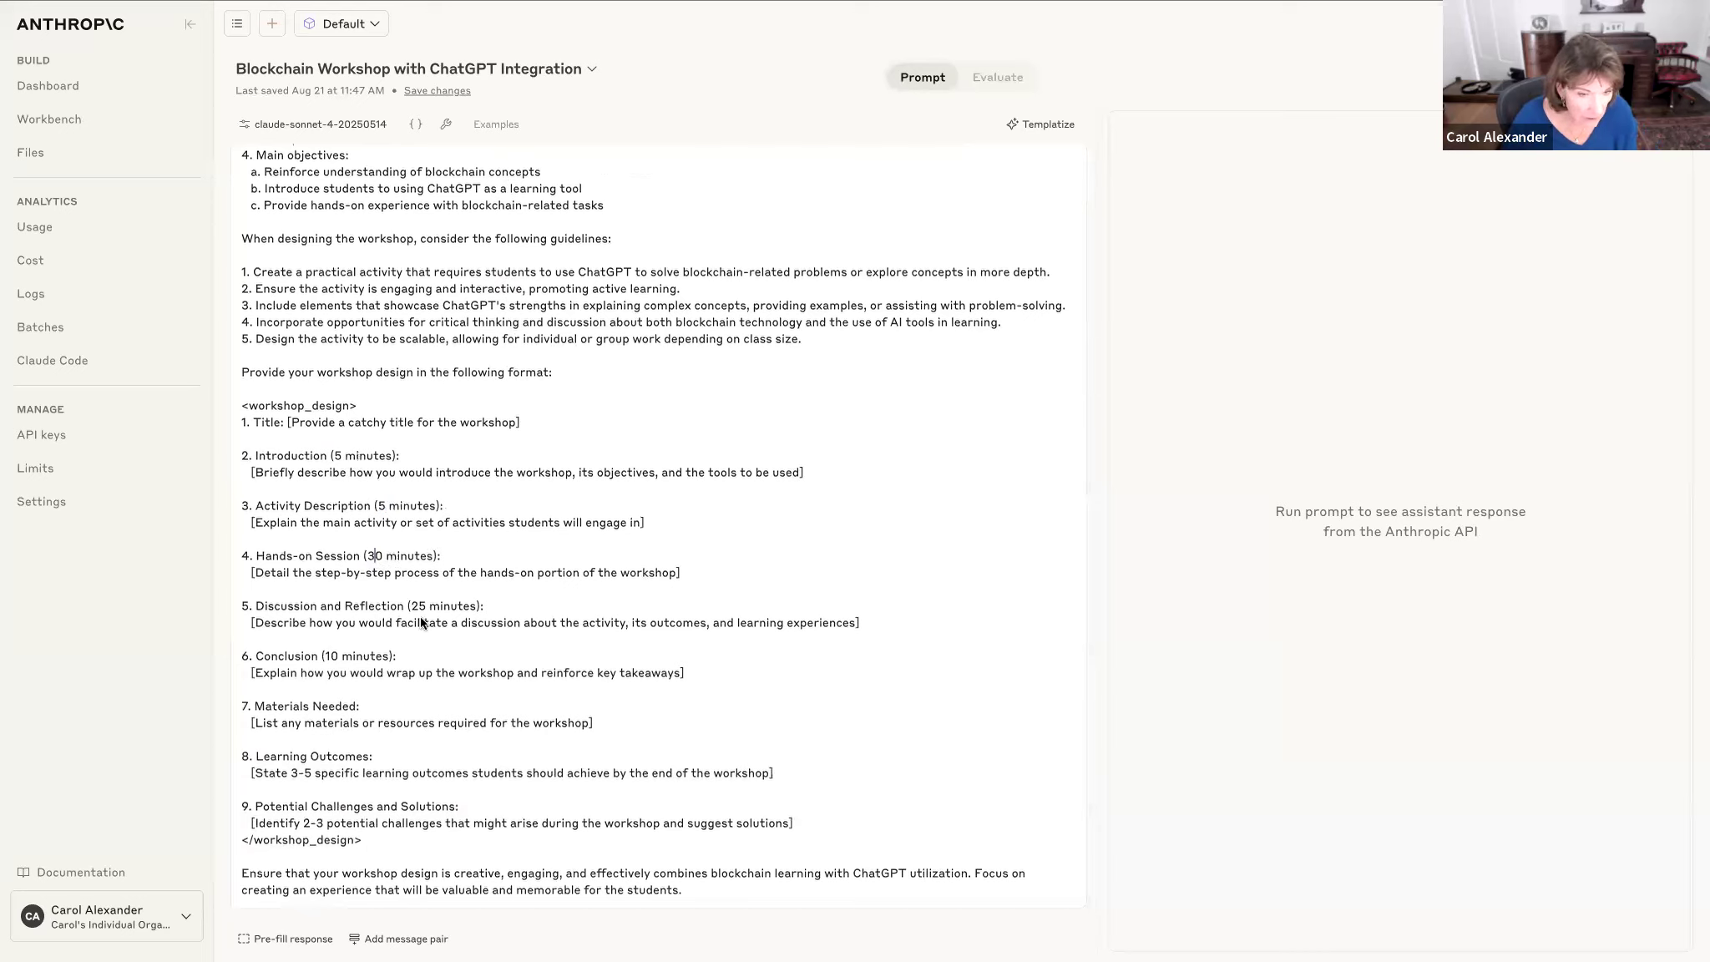
Step: Set the Discussion and Reflection duration in the workshop format to 15 minutes
{"action": "left_click_drag", "start_coordinate": [419, 607], "coordinate": [413, 610]}
{"action": "type", "text": "1"}
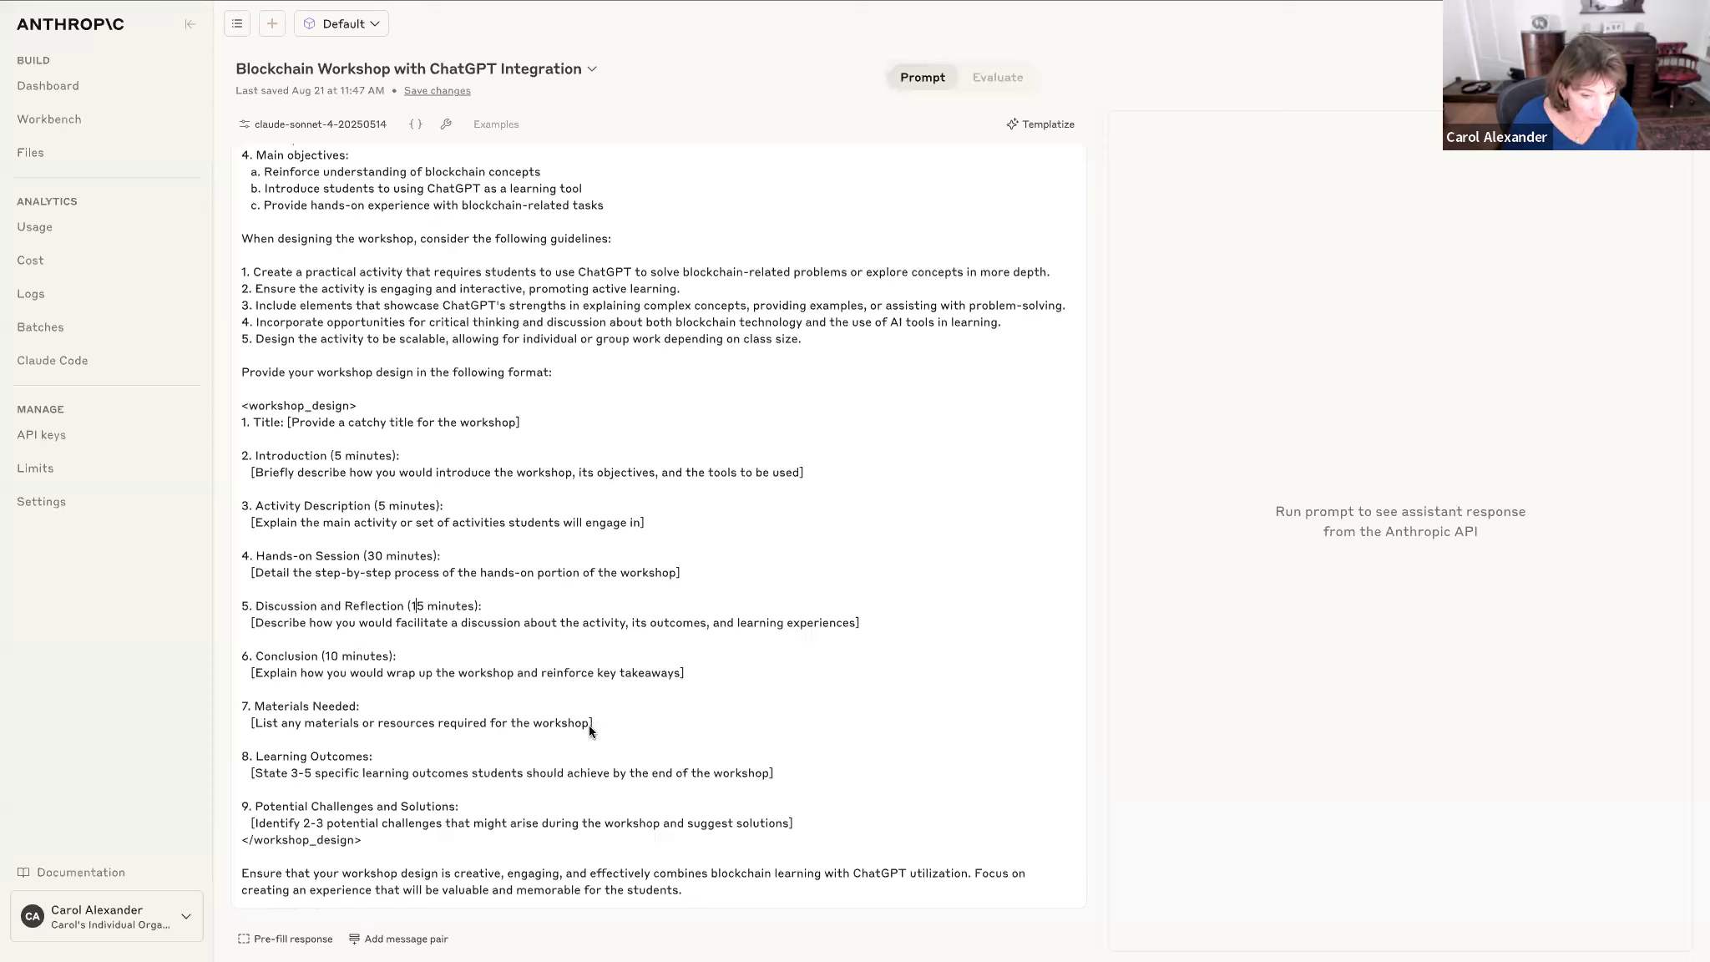
{"action": "left_click_drag", "start_coordinate": [589, 728], "coordinate": [479, 723]}
{"action": "left_click", "coordinate": [434, 724]}
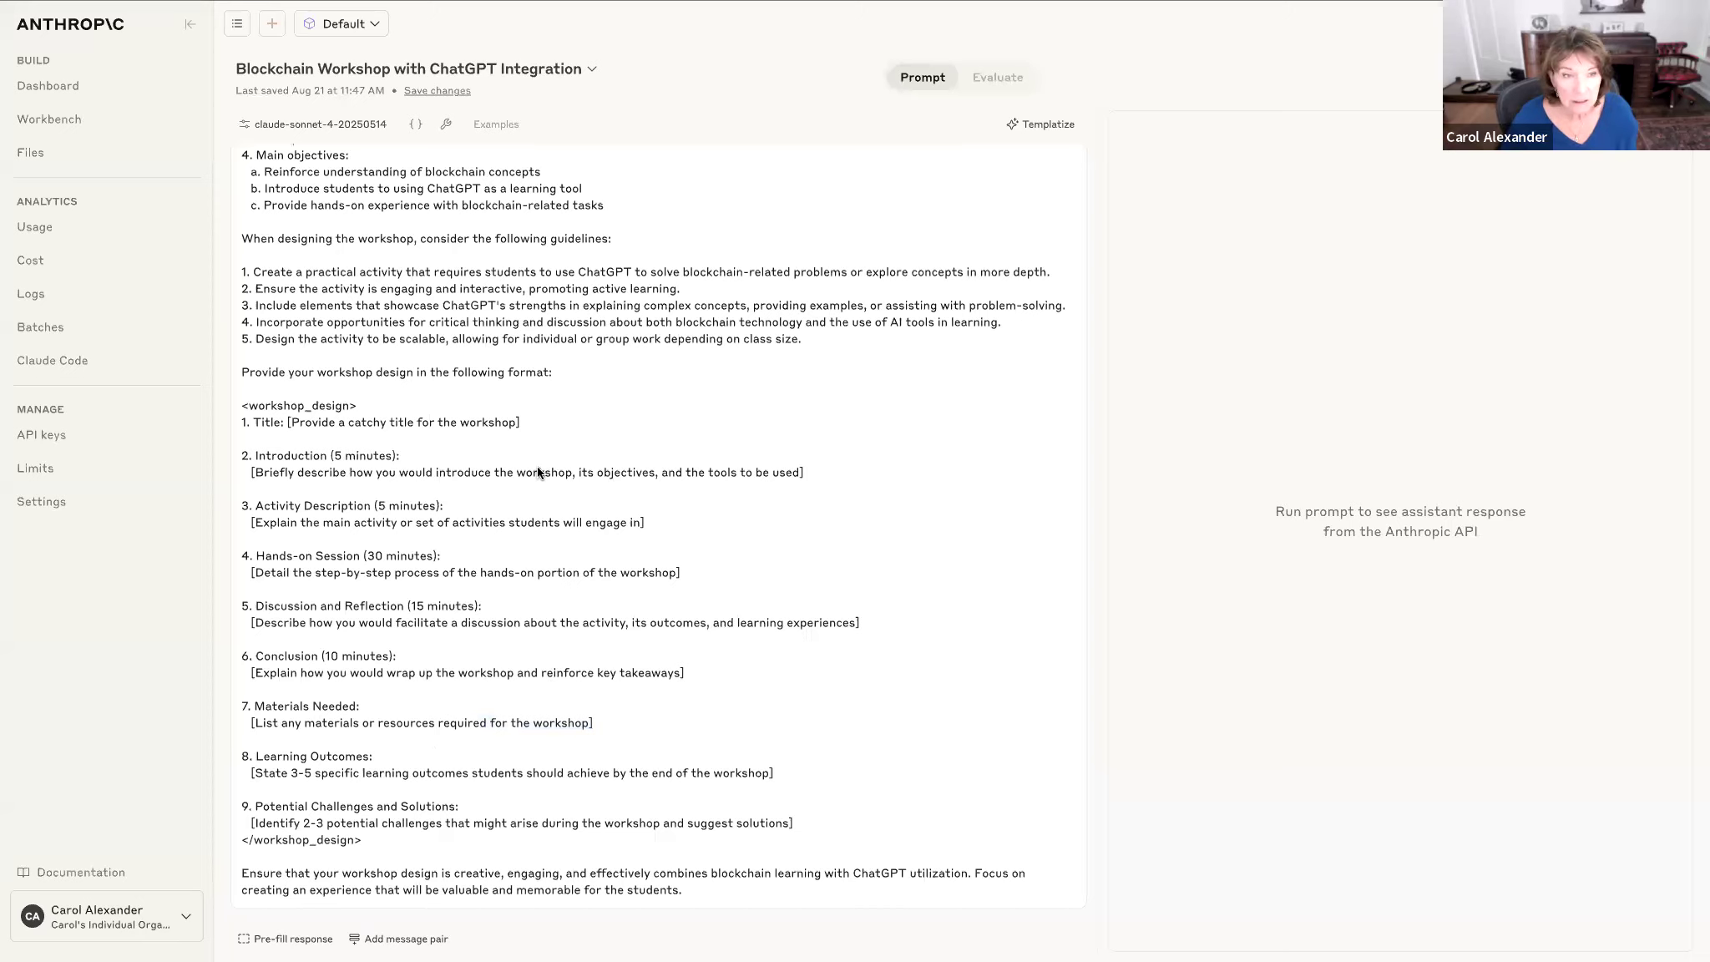
Step: Check the edited workshop prompt and run it to generate the workshop design
{"action": "scroll", "coordinate": [540, 466], "scroll_direction": "up", "scroll_amount": 5}
{"action": "scroll", "coordinate": [540, 466], "scroll_direction": "down", "scroll_amount": 5}
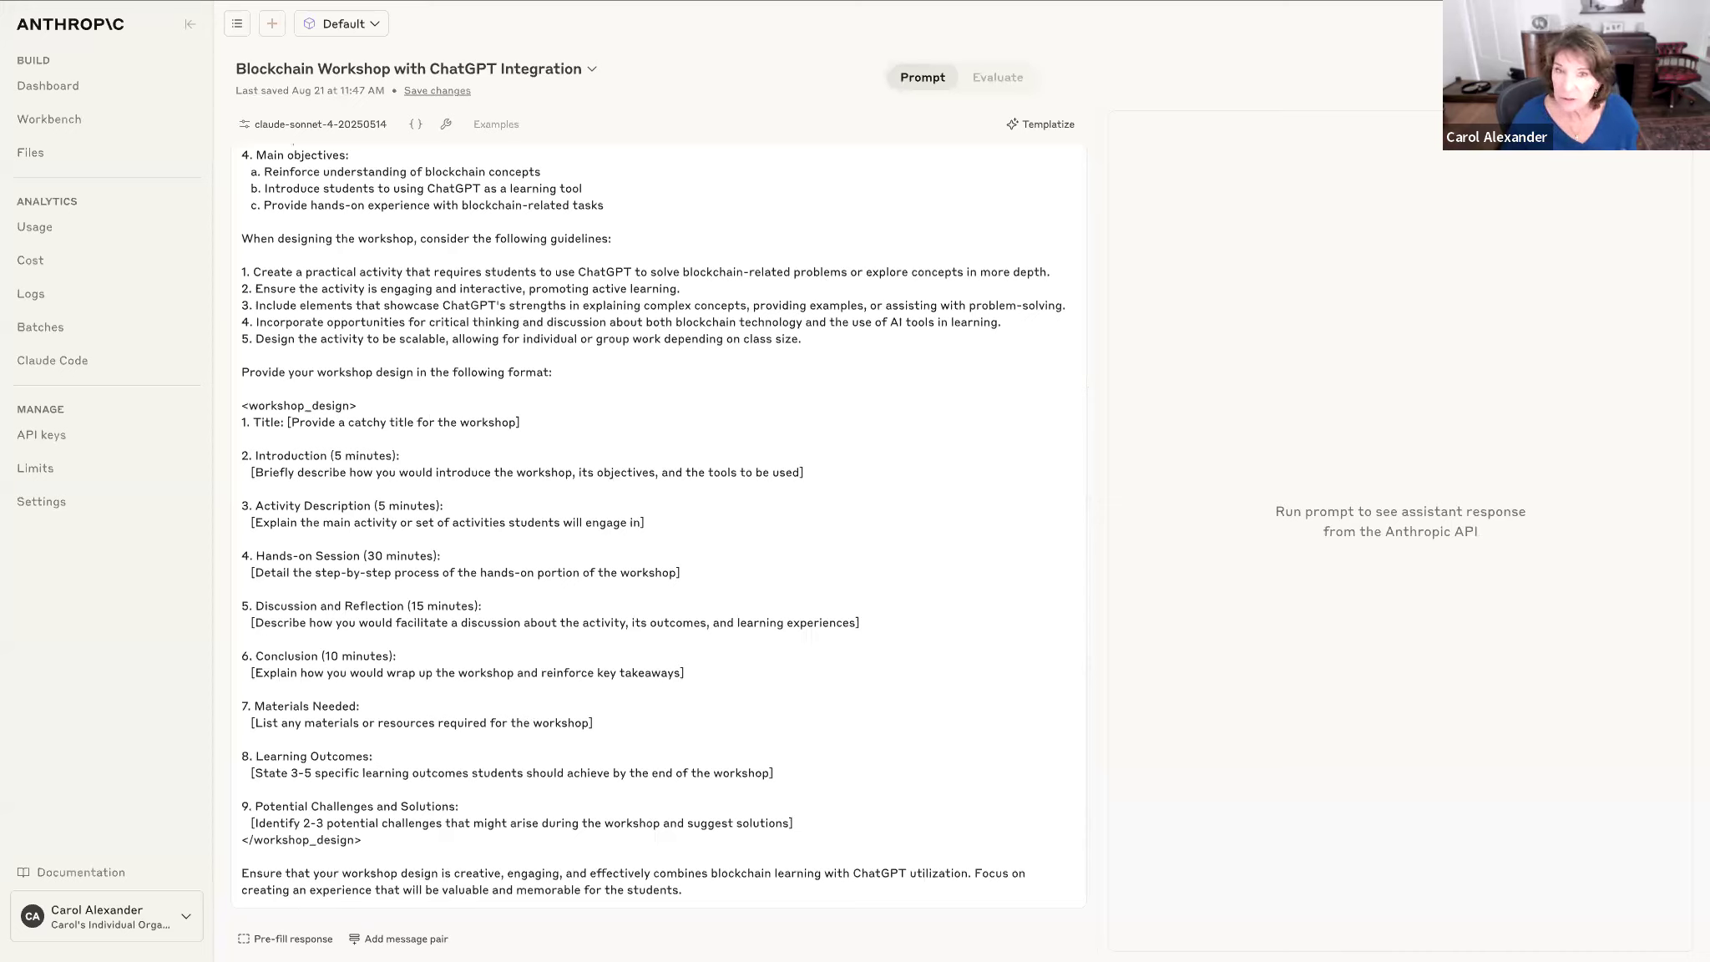
{"action": "left_click", "coordinate": [1660, 23]}
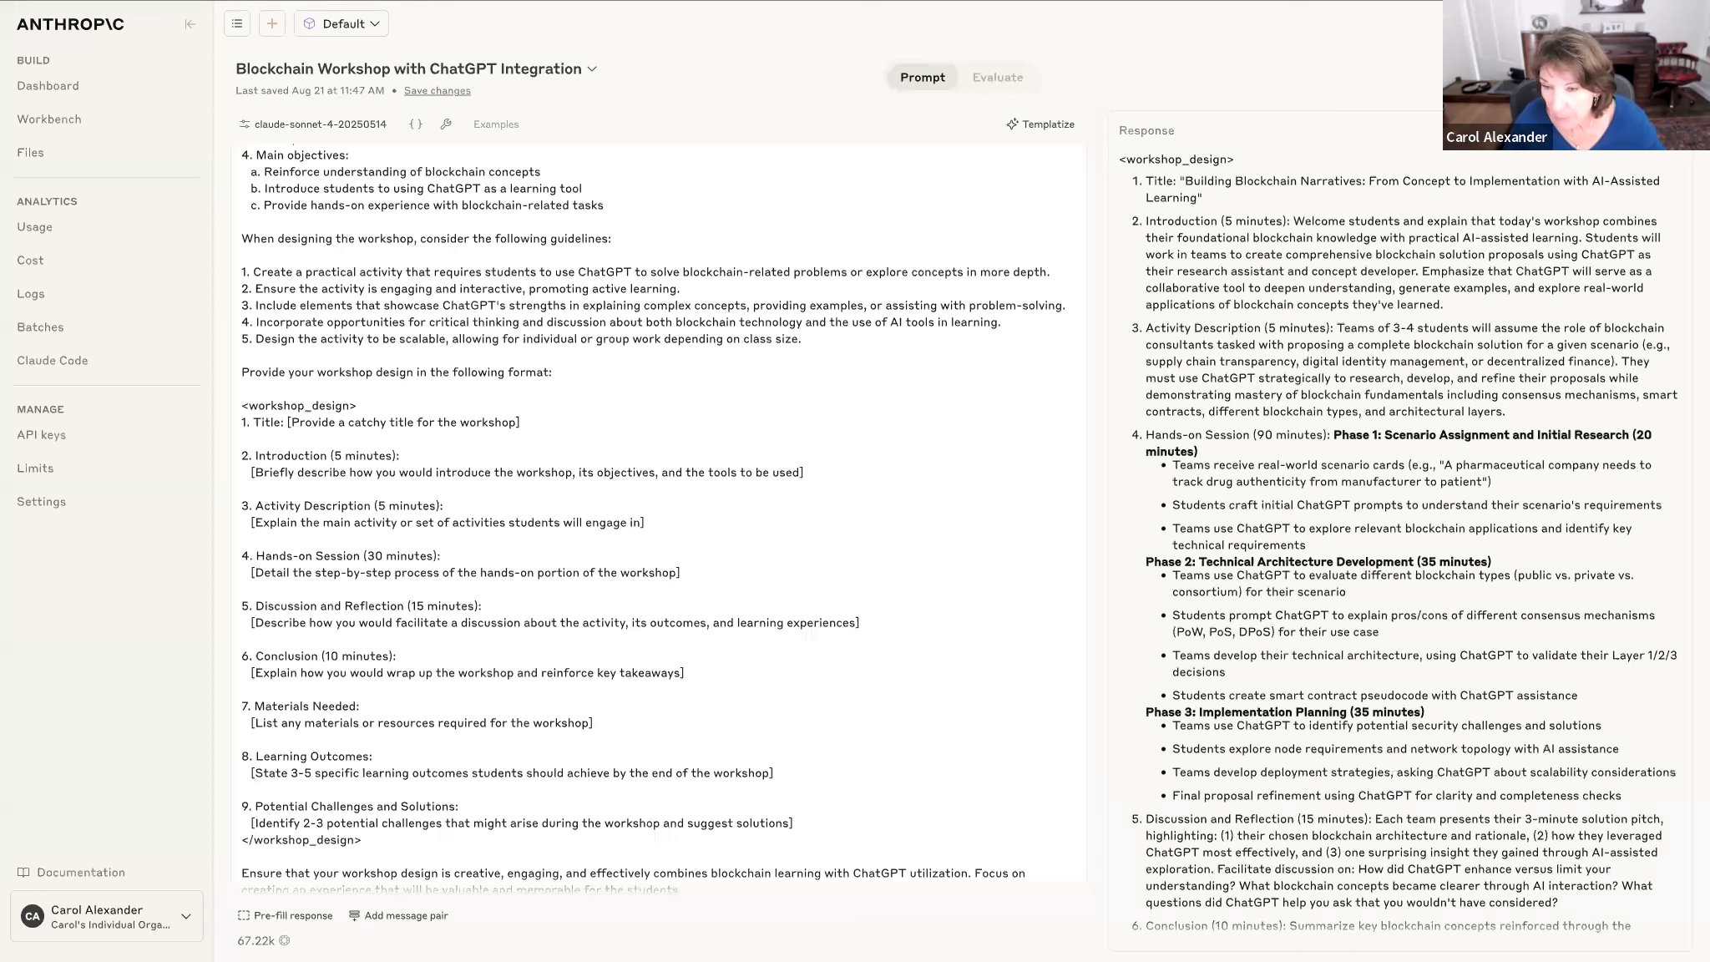
Step: Review the generated workshop design from title to potential challenges, comparing its sections and durations with the prompt's criteria
{"action": "scroll", "coordinate": [1487, 243], "scroll_direction": "down", "scroll_amount": 3}
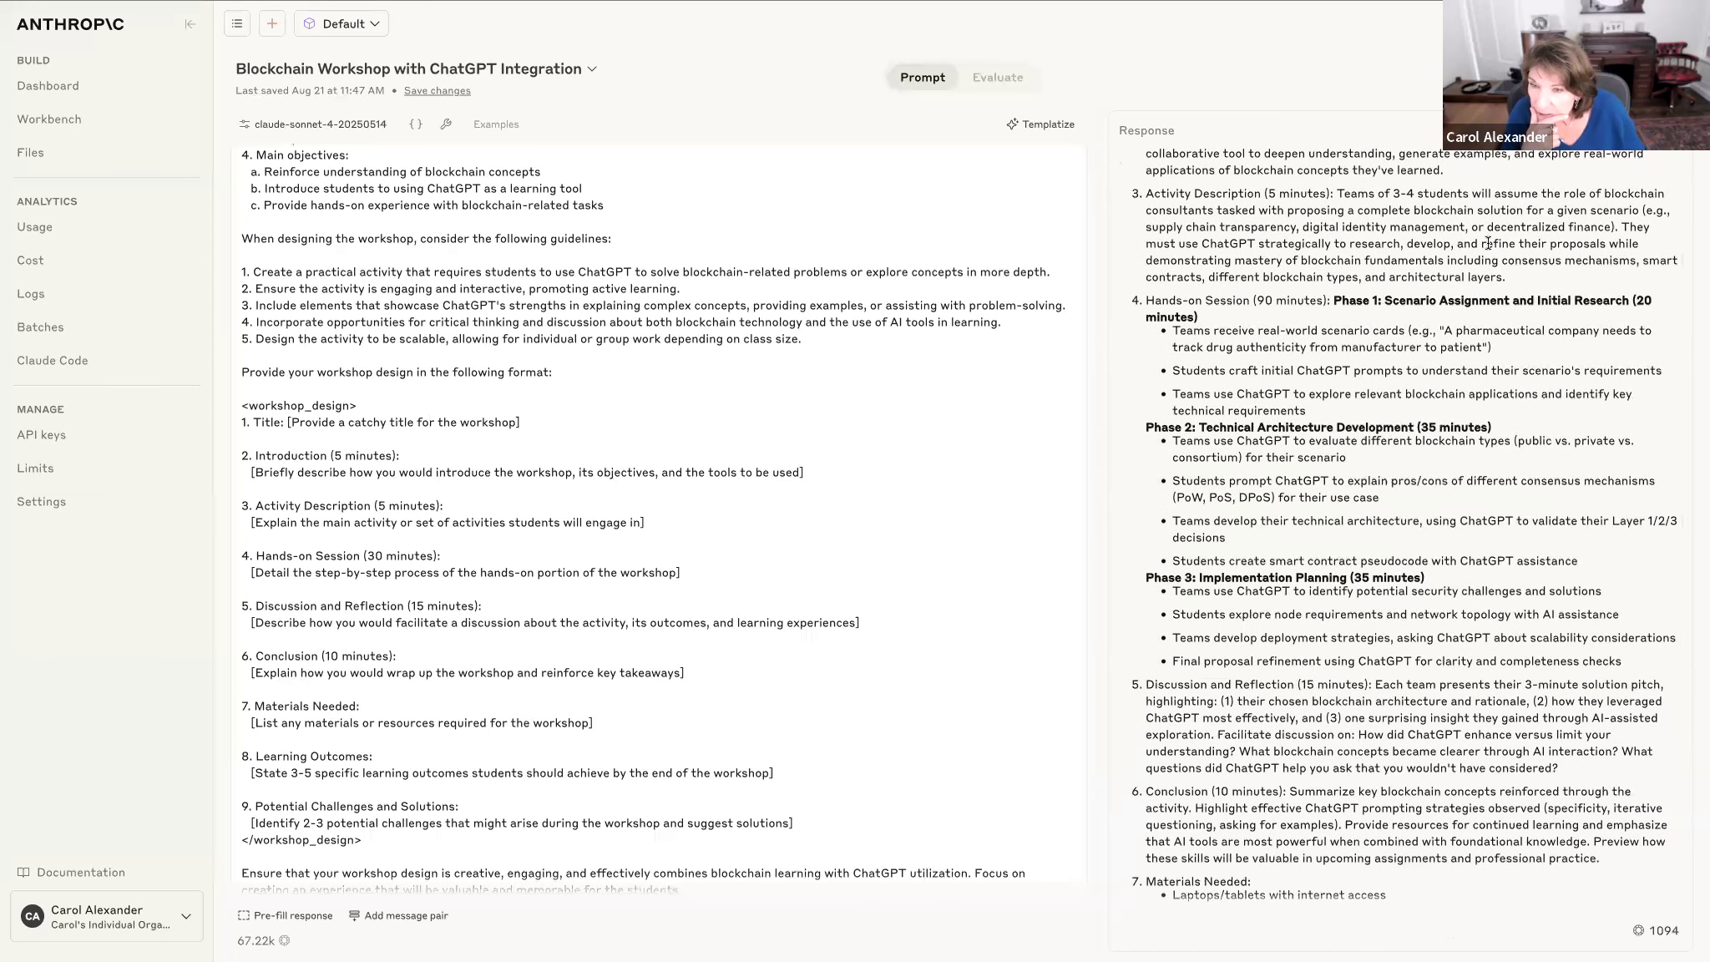
{"action": "scroll", "coordinate": [1488, 243], "scroll_direction": "up", "scroll_amount": 3}
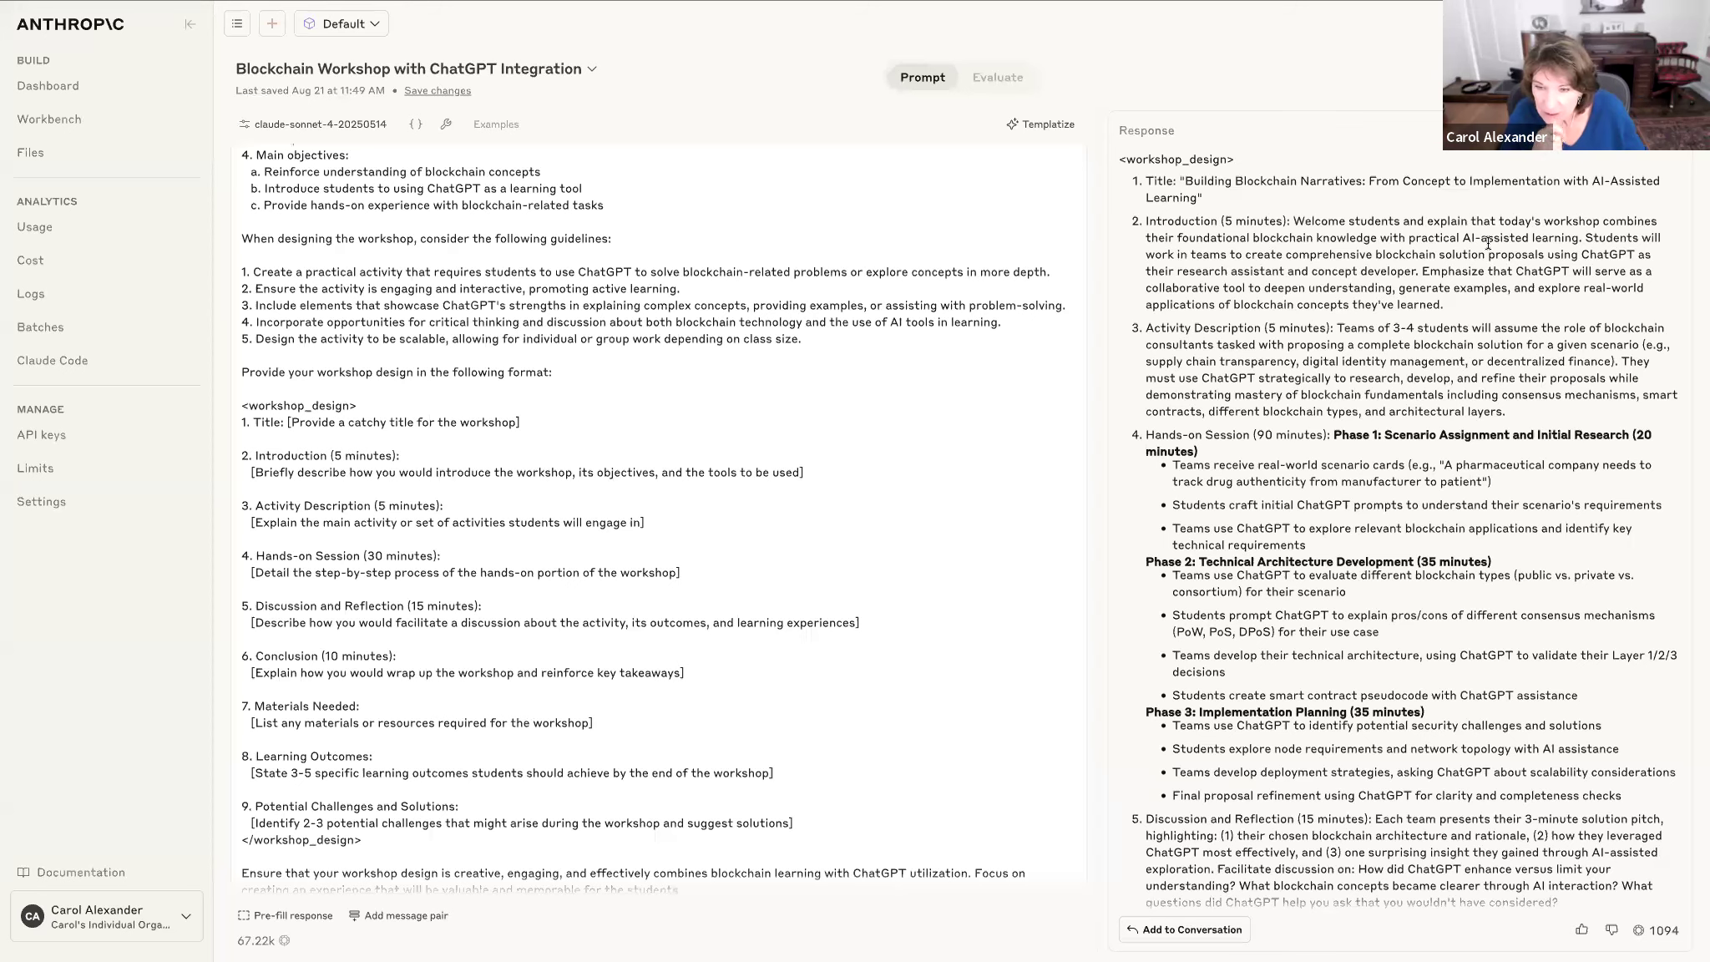
{"action": "scroll", "coordinate": [1425, 343], "scroll_direction": "down", "scroll_amount": 3}
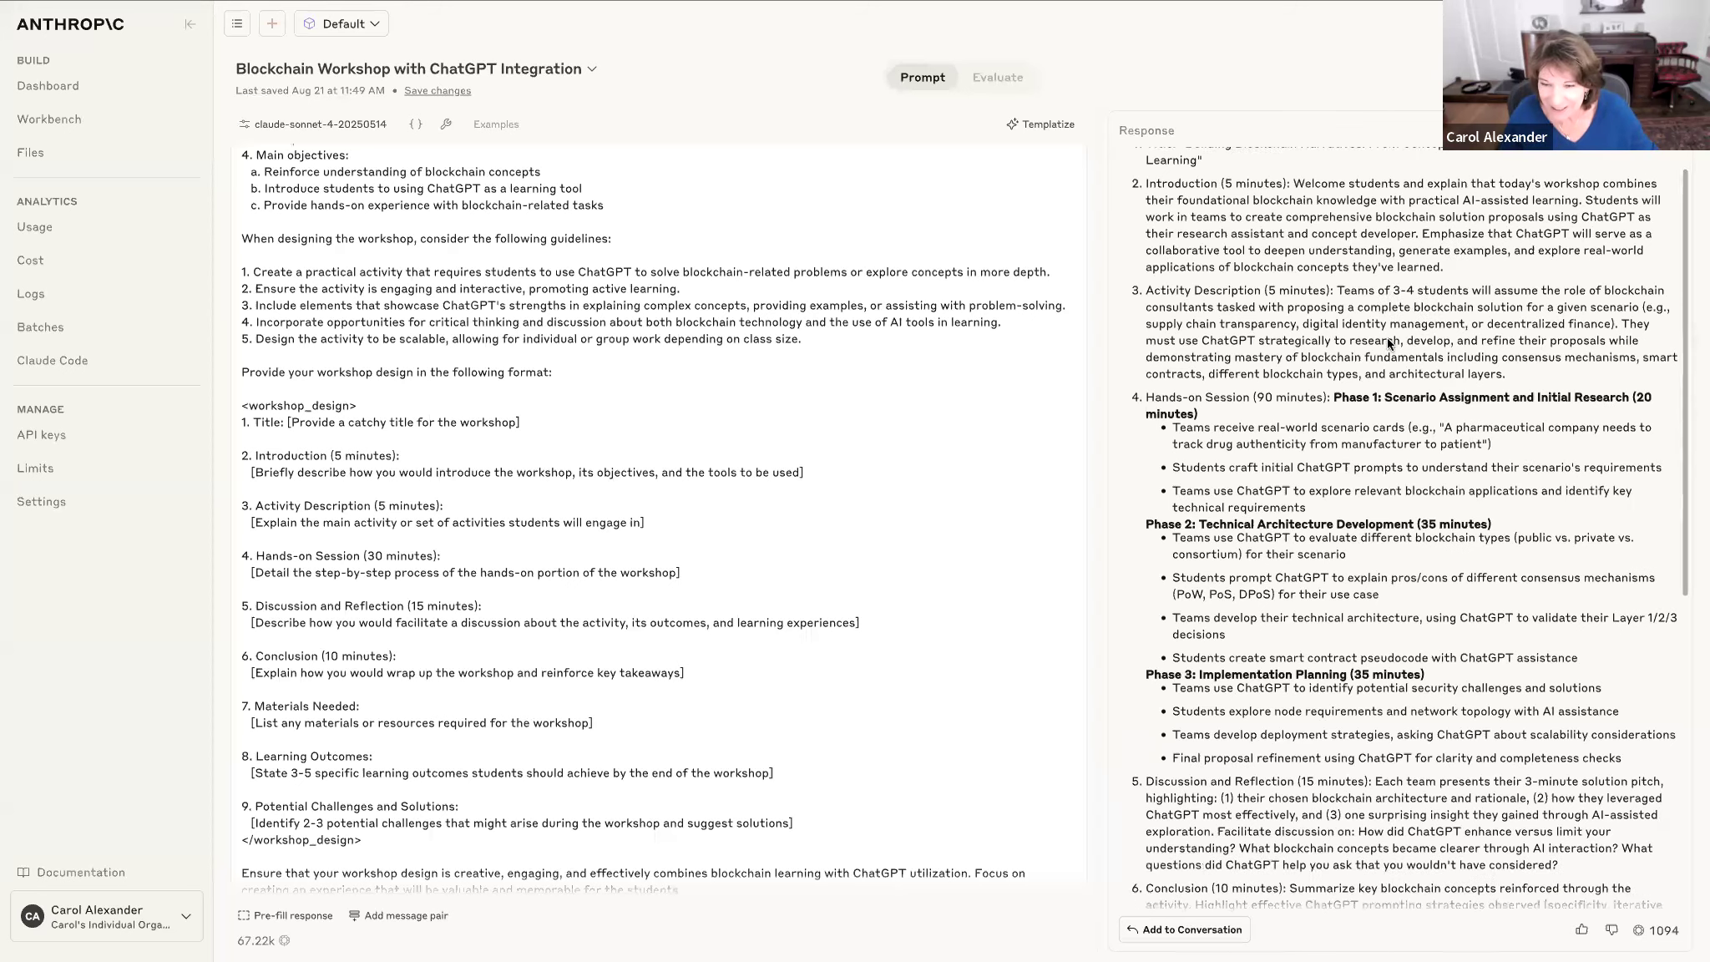
{"action": "scroll", "coordinate": [1387, 342], "scroll_direction": "down", "scroll_amount": 7}
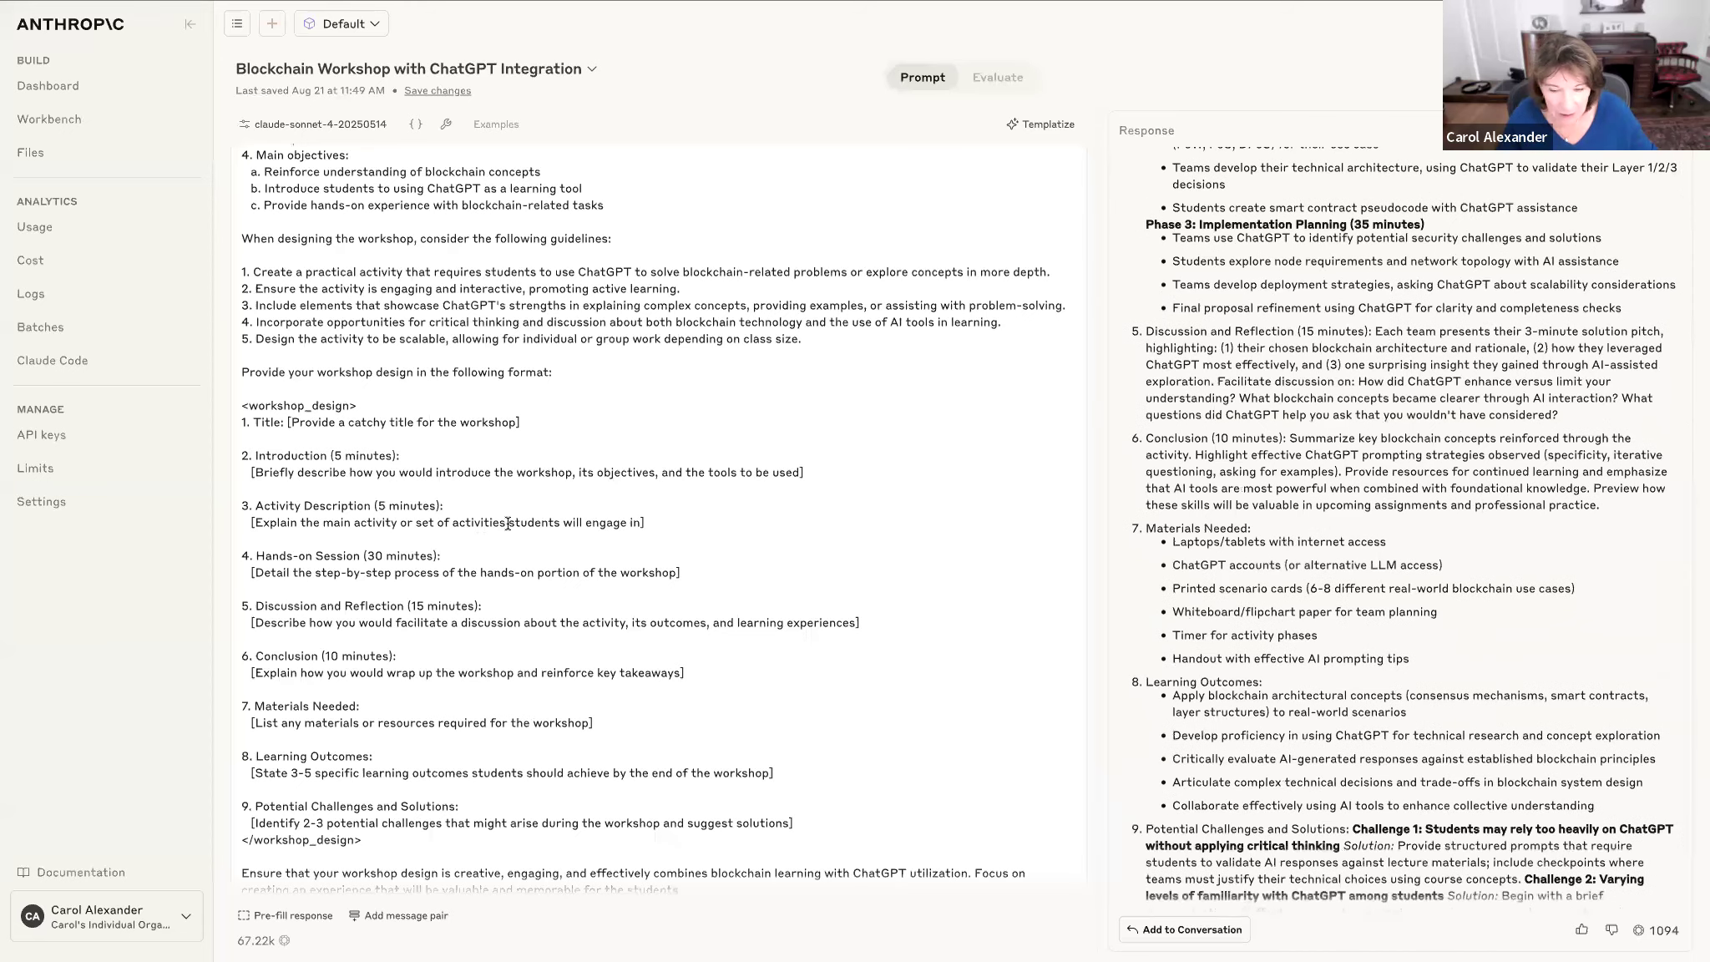
{"action": "scroll", "coordinate": [508, 523], "scroll_direction": "down", "scroll_amount": 1}
{"action": "scroll", "coordinate": [507, 522], "scroll_direction": "up", "scroll_amount": 5}
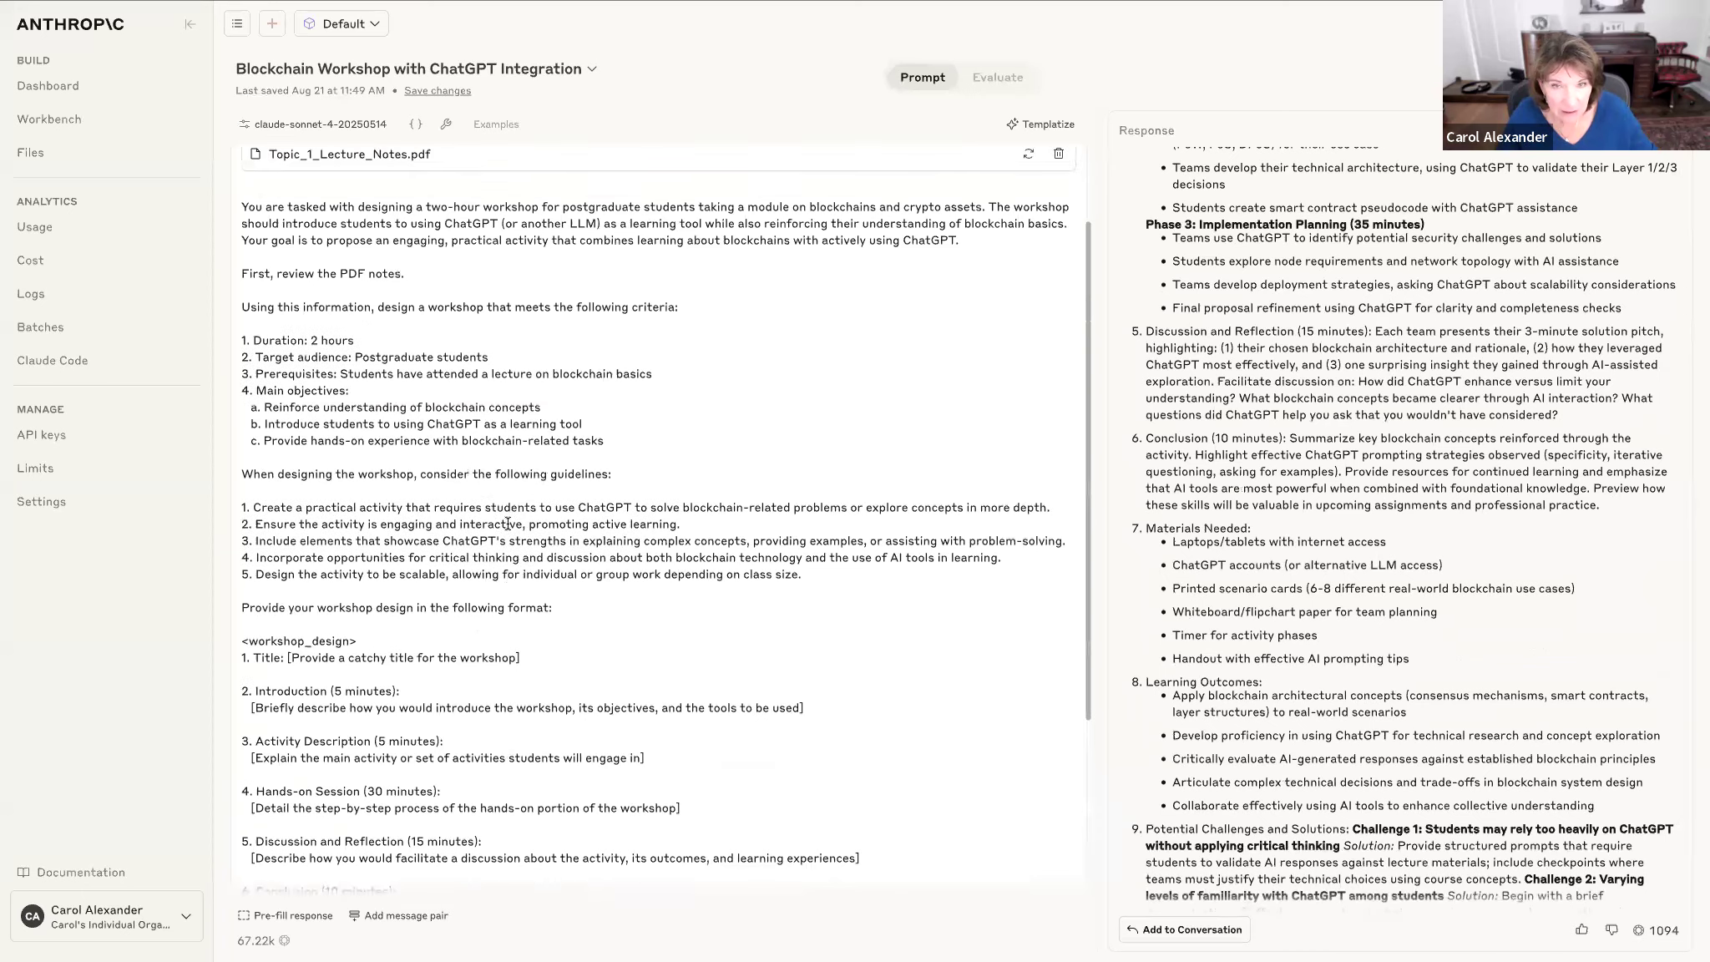
{"action": "scroll", "coordinate": [1407, 508], "scroll_direction": "down", "scroll_amount": 2}
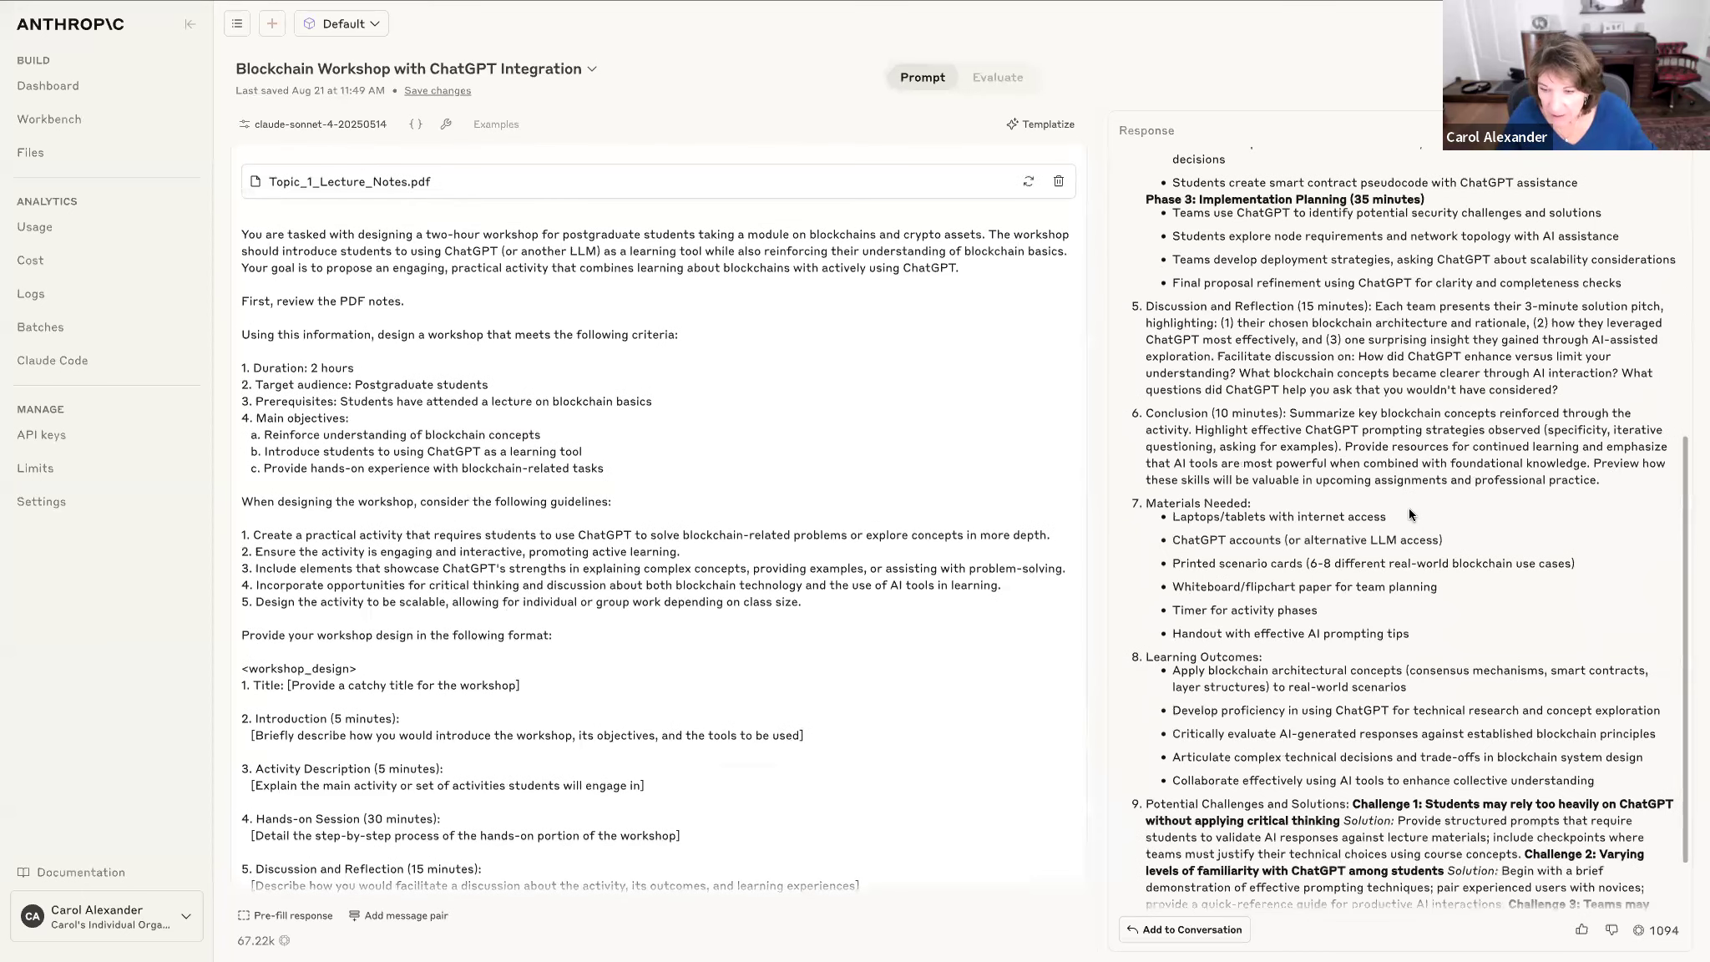